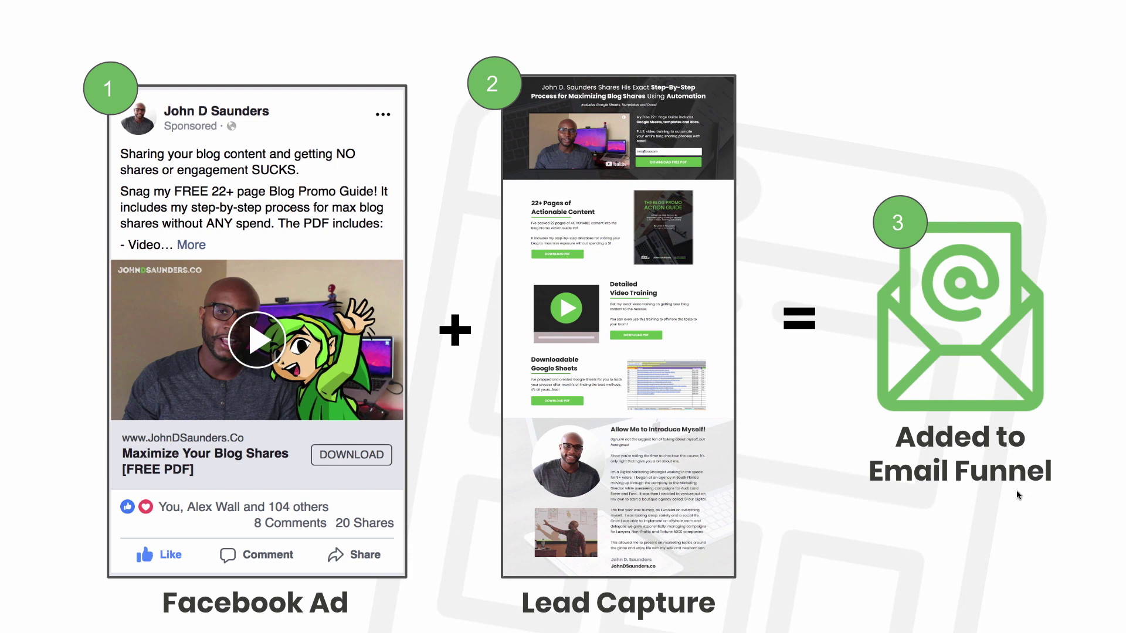
key(Right)
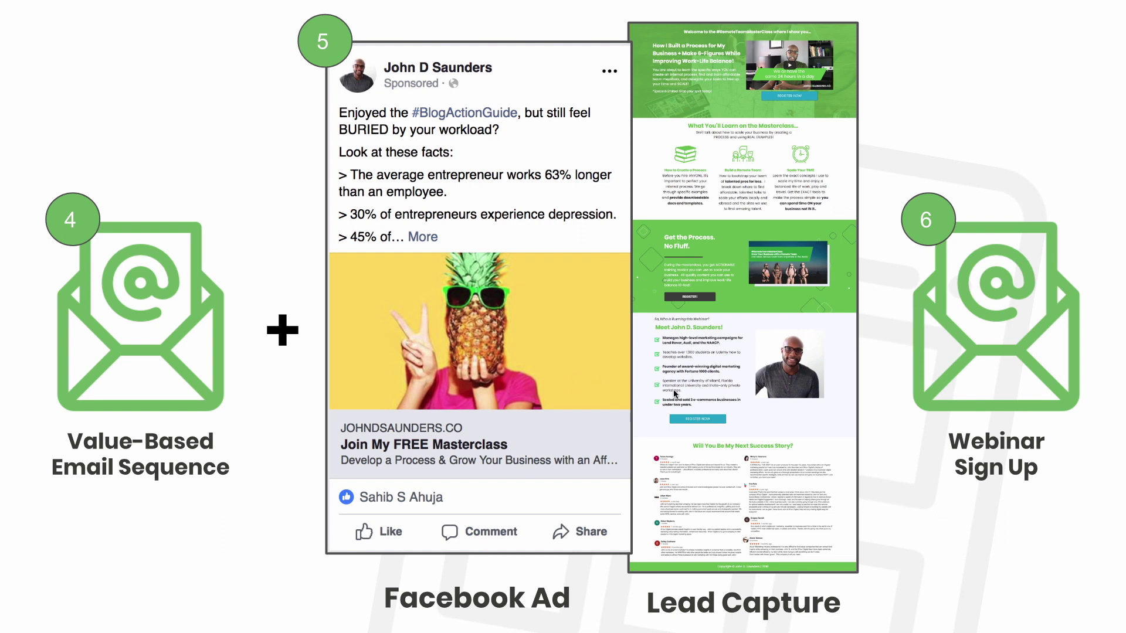
key(Right)
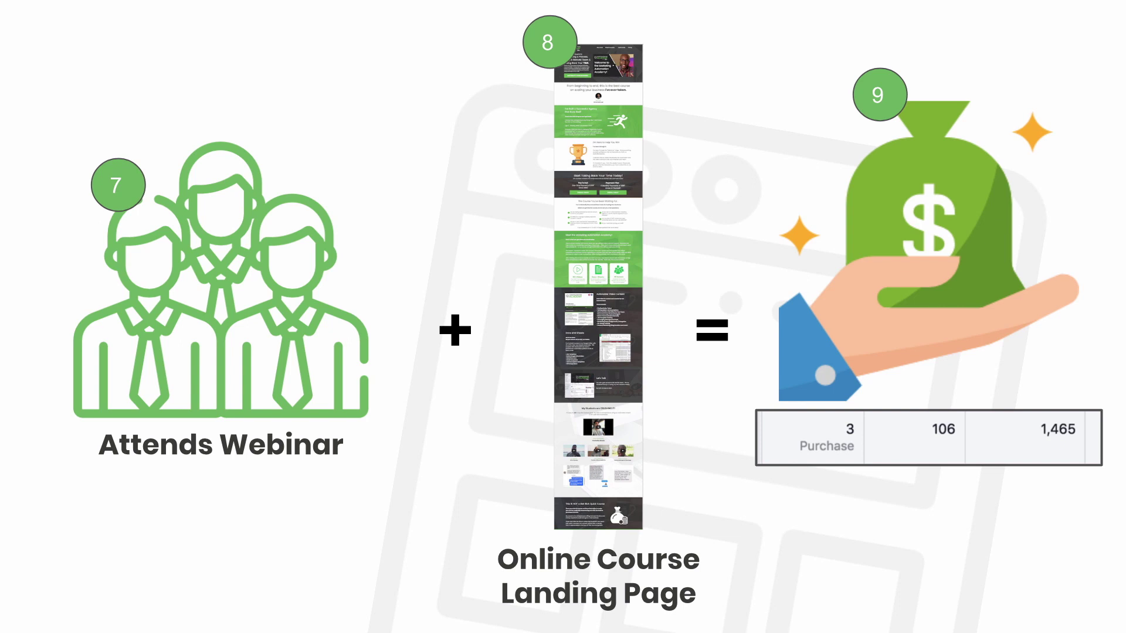
key(Escape)
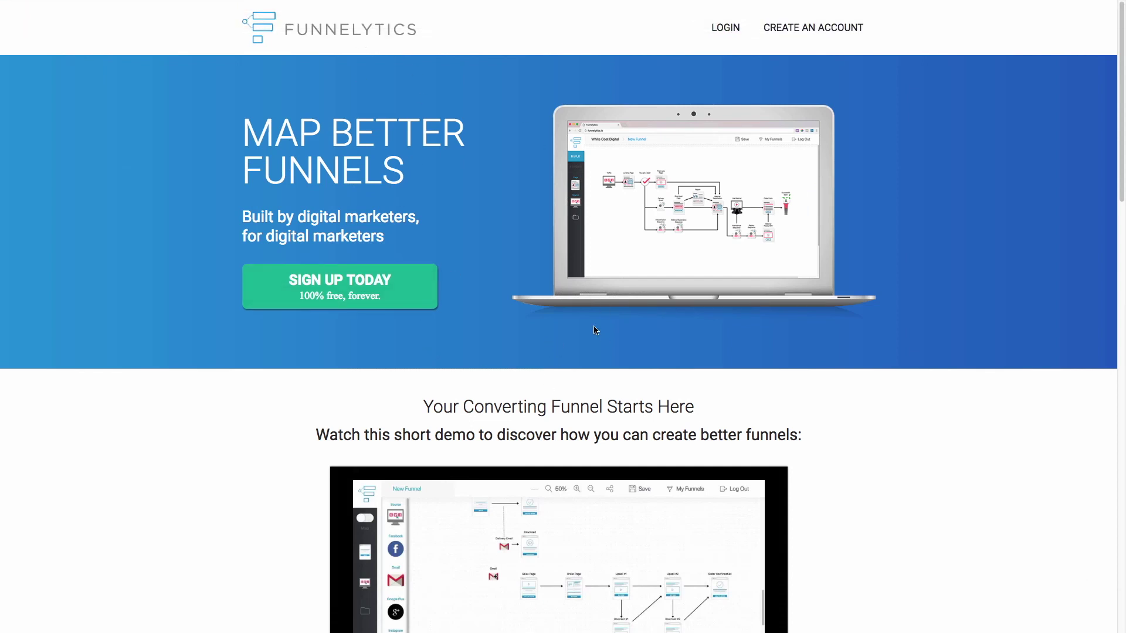
Step: Review the Funnelytics homepage from the demo video through the feature sections to the account sign-up area
scroll(594, 331, down, 8)
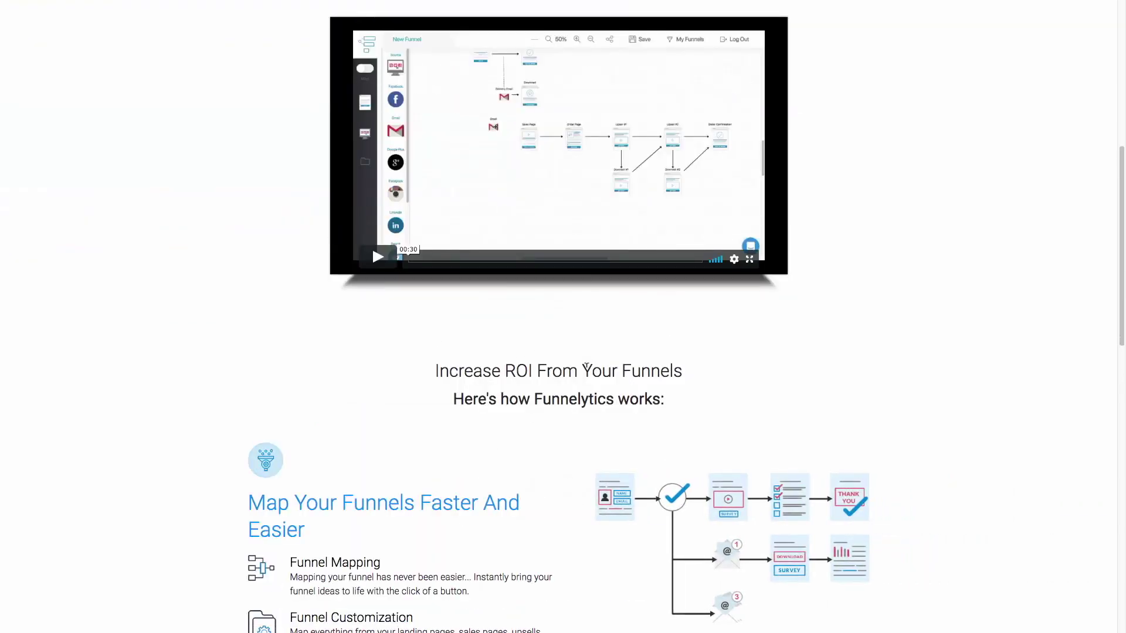
scroll(586, 367, down, 11)
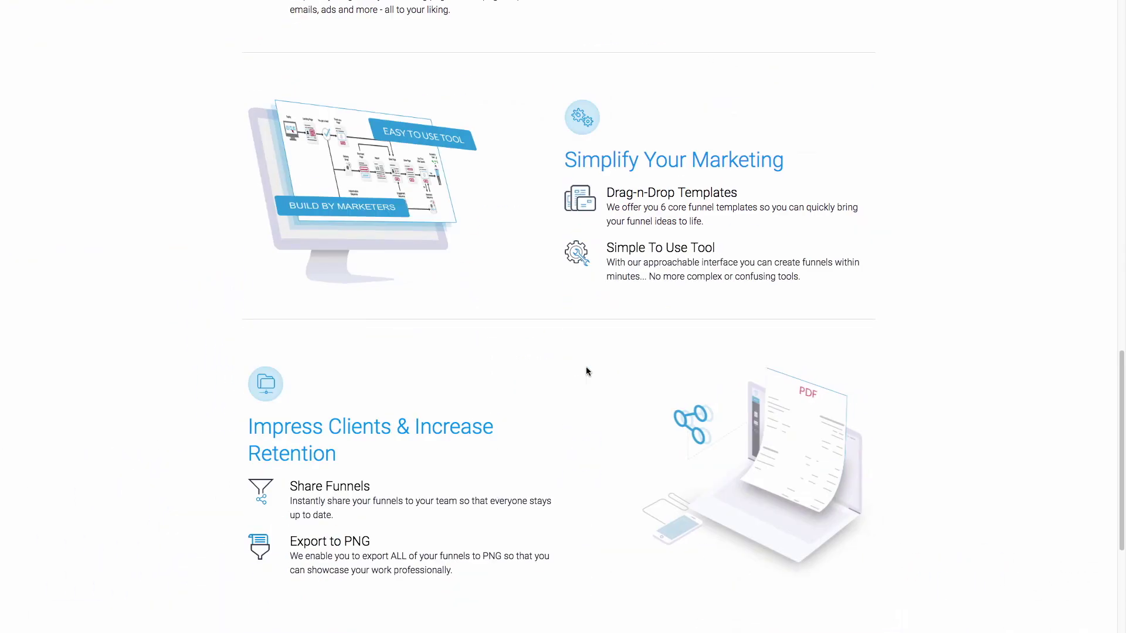
scroll(585, 367, down, 4)
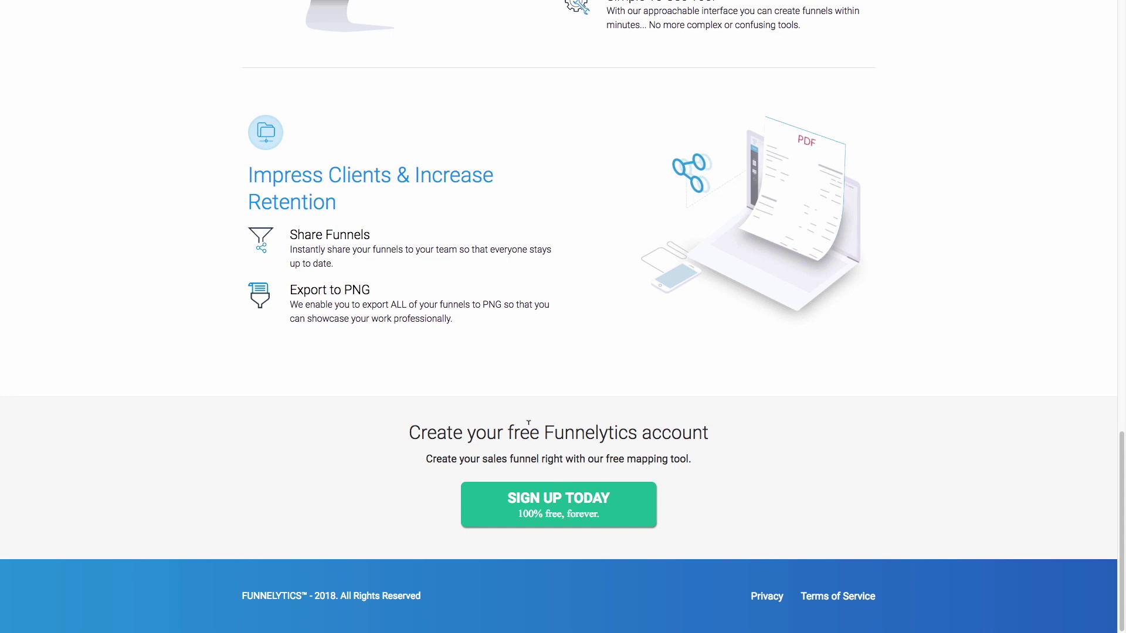
scroll(531, 347, up, 20)
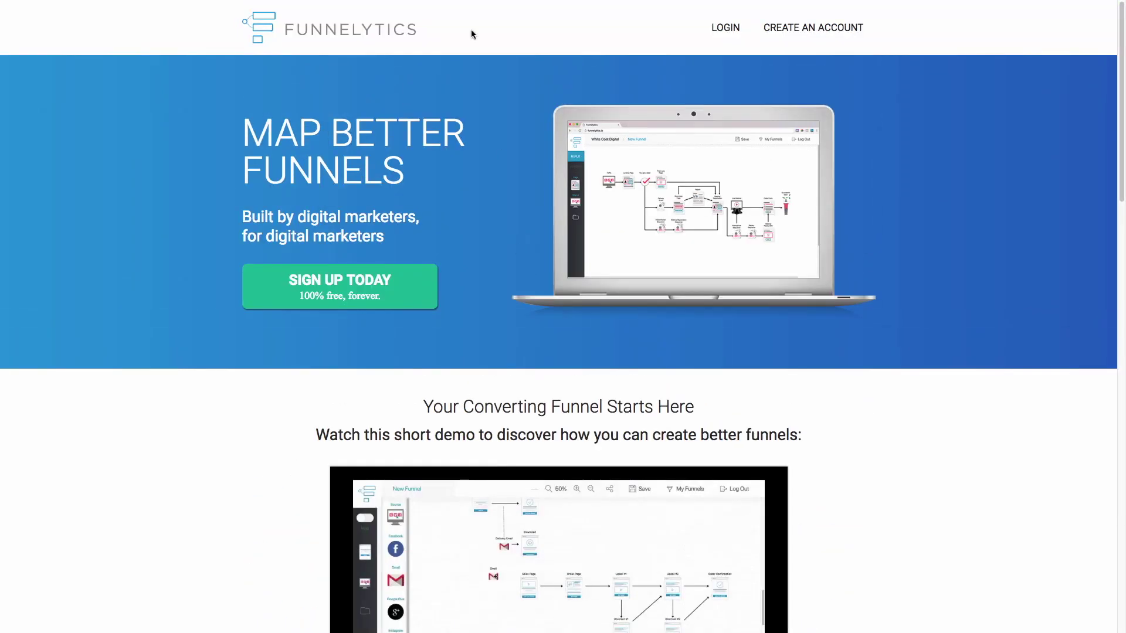
Step: Take the browser window out of full-screen mode and resize it to fill the desktop
mouse_move(483, 2)
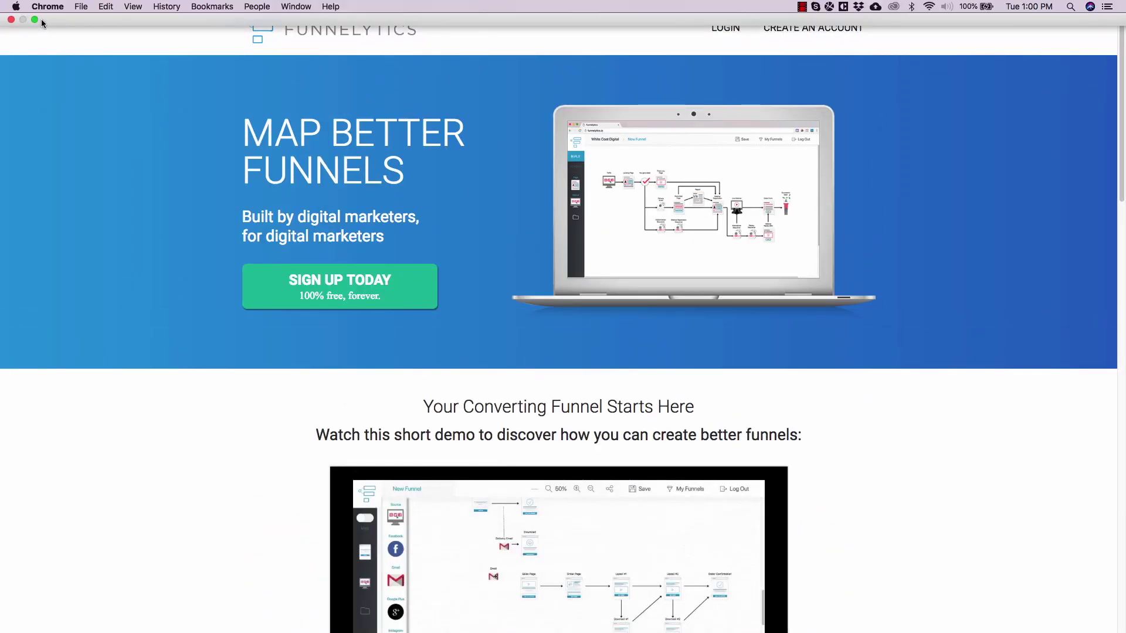
click(34, 20)
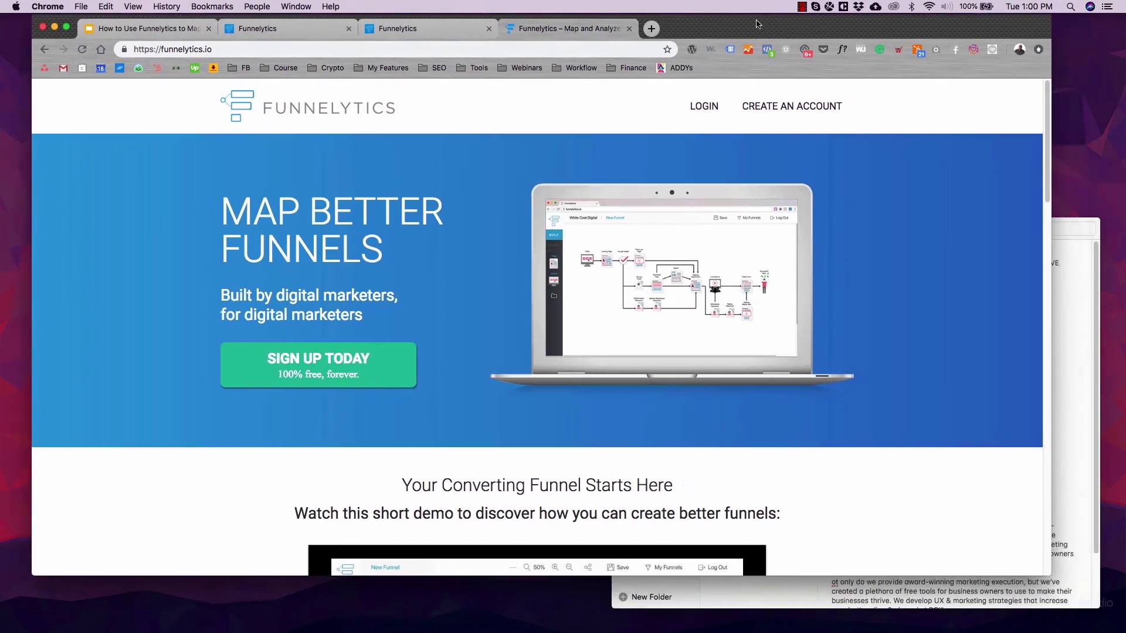
drag(756, 24, 726, 21)
drag(1019, 575, 1125, 630)
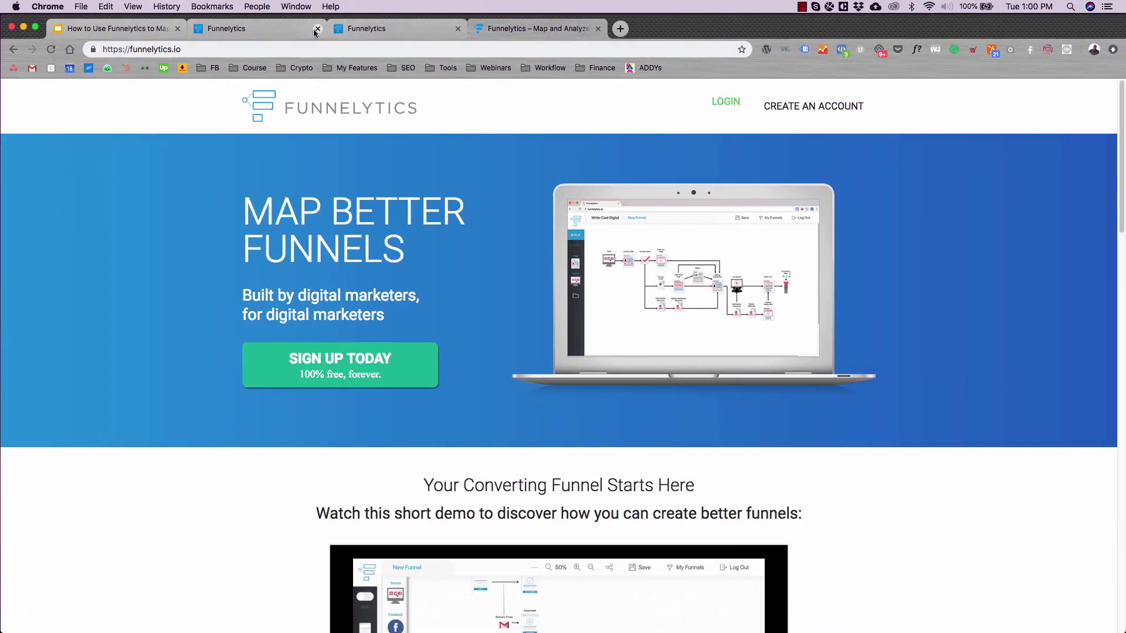
Step: Examine the JDS - Main Funnel map, following the Facebook ad, masterclass landing page, webinar sign-up and email sequence
click(374, 30)
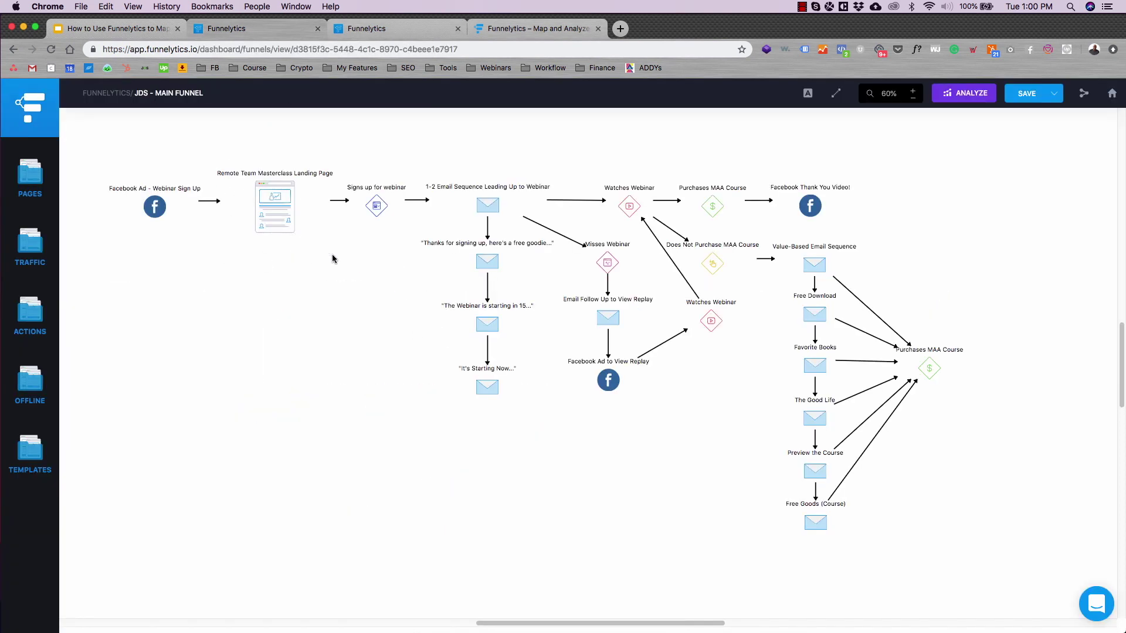
click(157, 205)
click(197, 412)
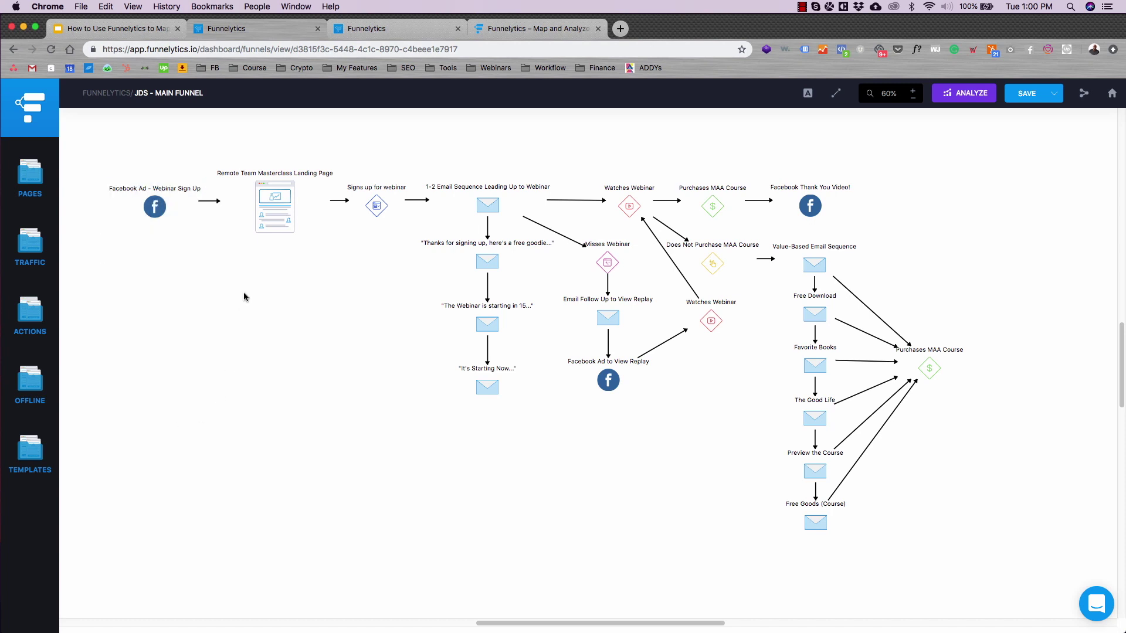
click(280, 209)
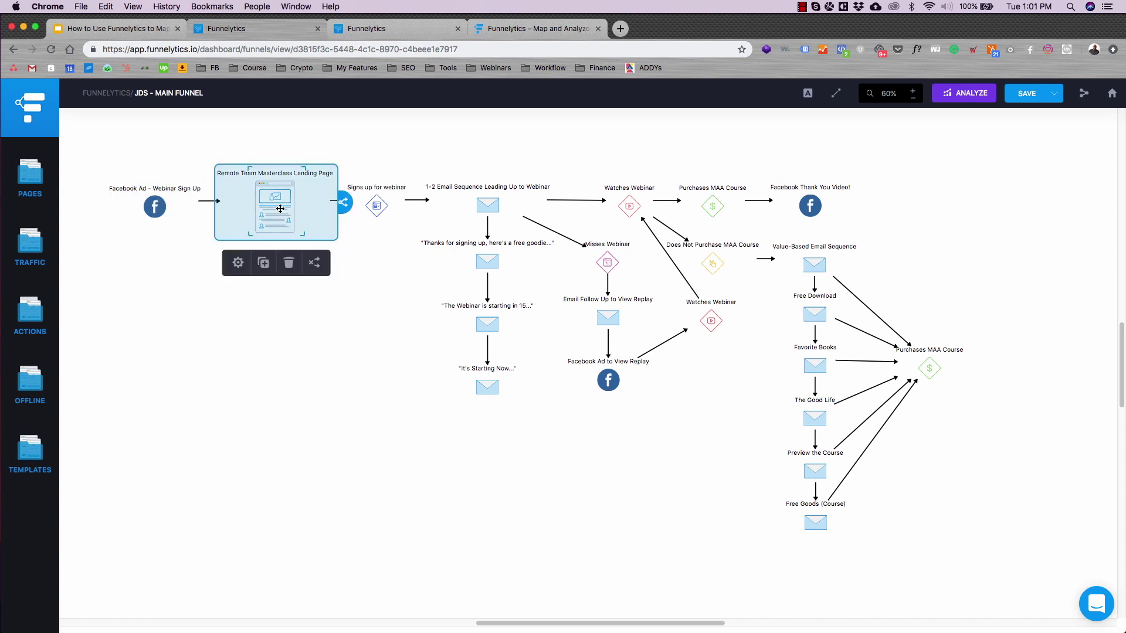
click(372, 203)
click(485, 206)
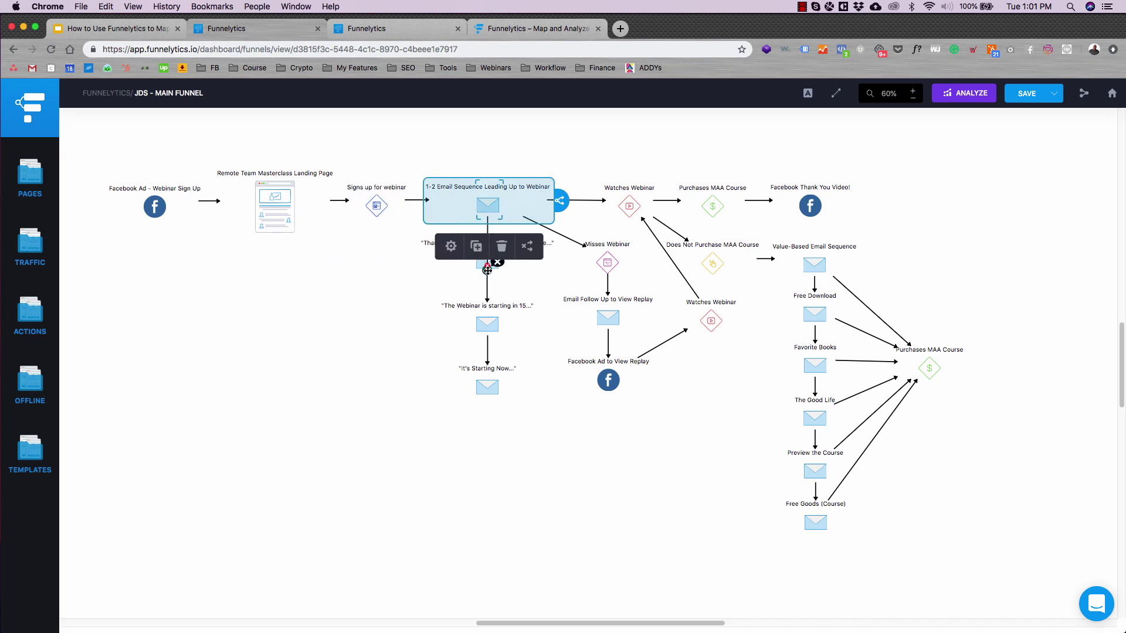
click(485, 426)
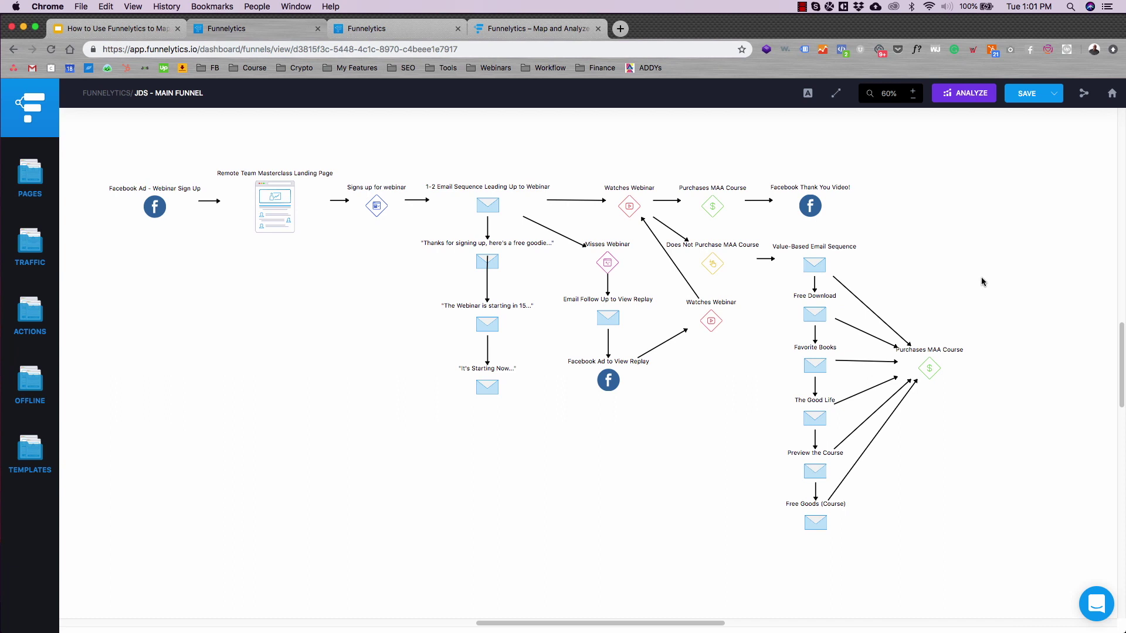
mouse_move(485, 296)
Step: Examine the Lead Magnet Funnel's branch for visitors who do not download the PDF, including the evergreen Facebook video content
click(398, 29)
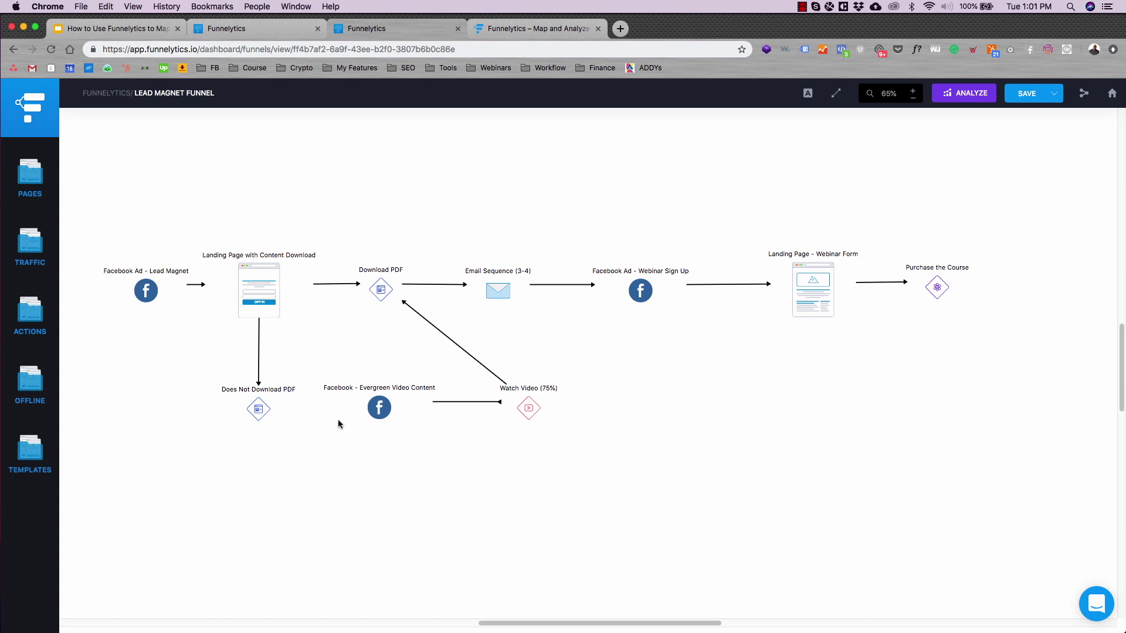
click(299, 264)
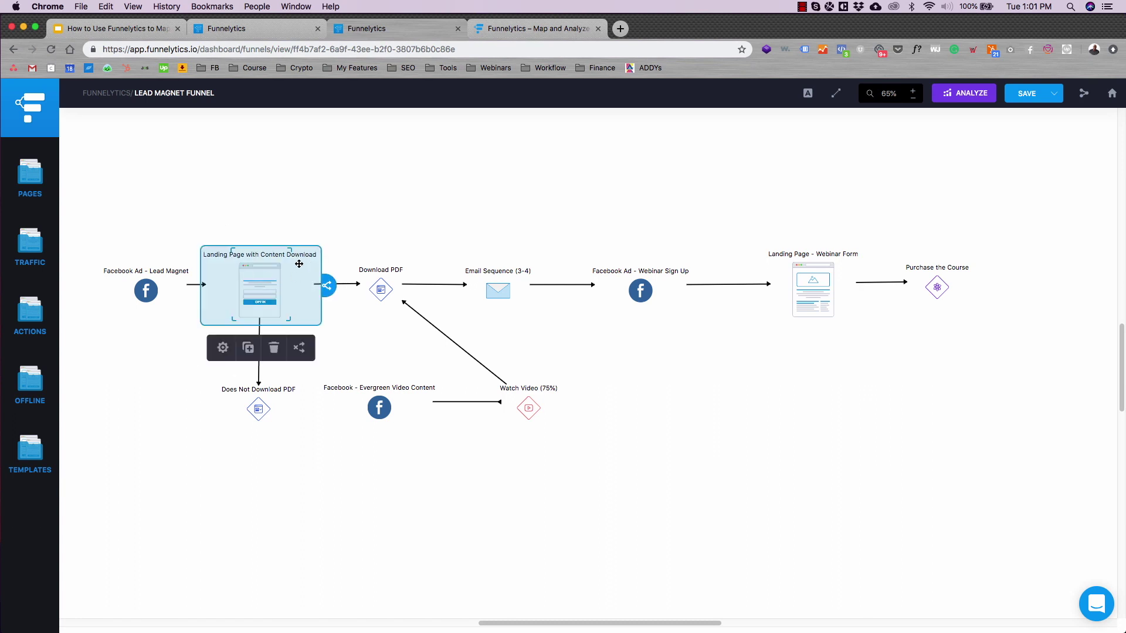
click(279, 207)
click(262, 402)
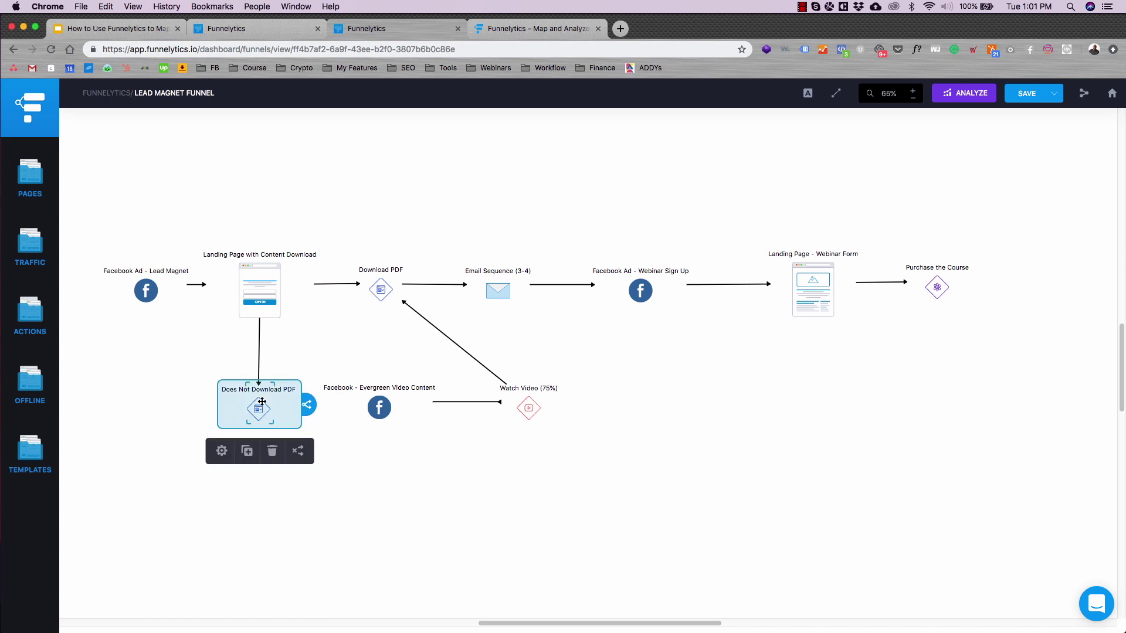
click(377, 404)
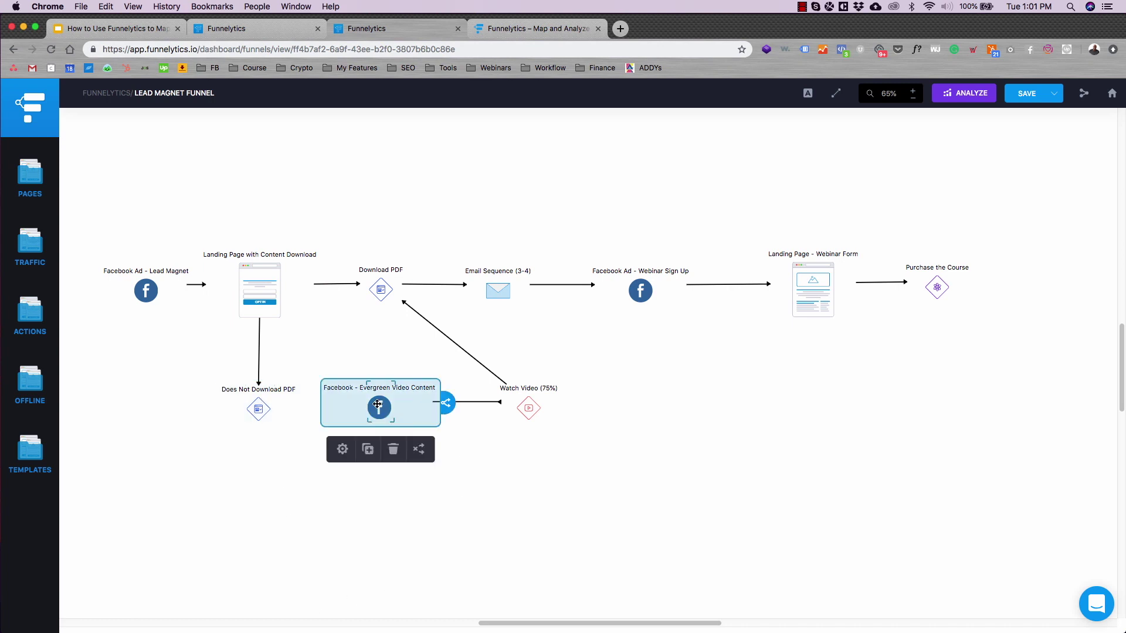
click(535, 398)
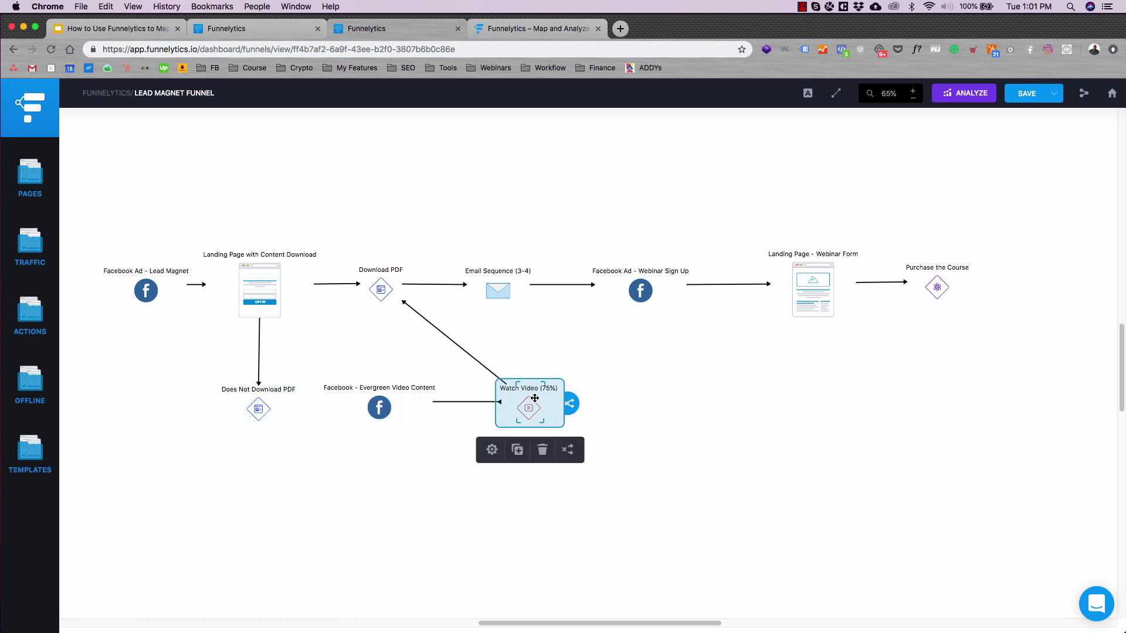
Step: Trace the Lead Magnet Funnel's main path from the content download landing page through emails and webinar form to the course purchase
click(261, 288)
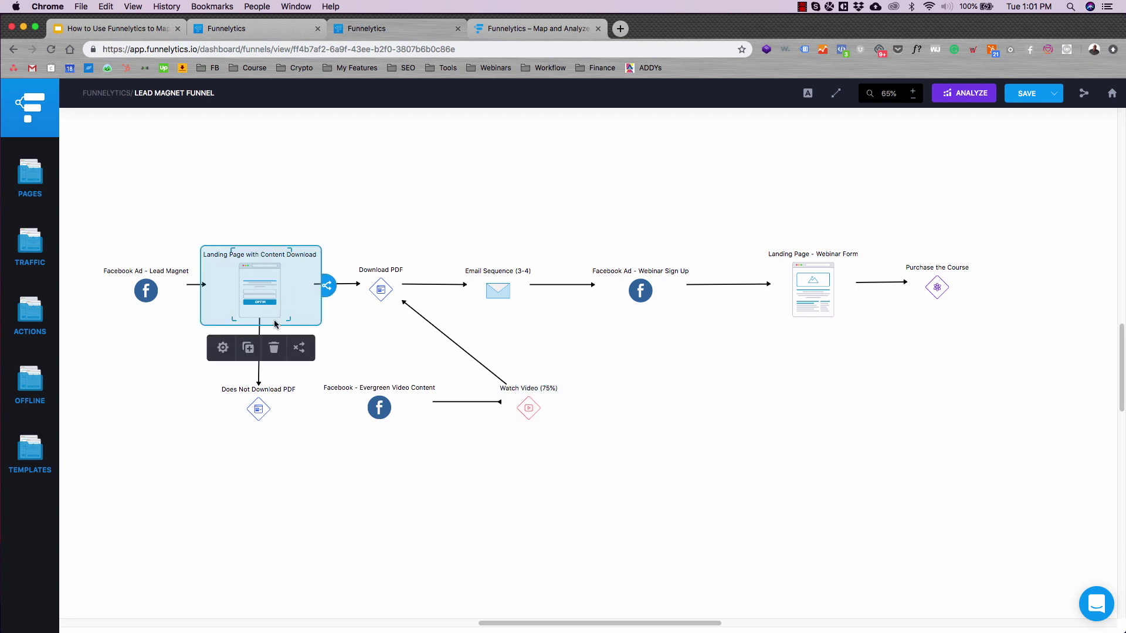
click(381, 287)
click(506, 294)
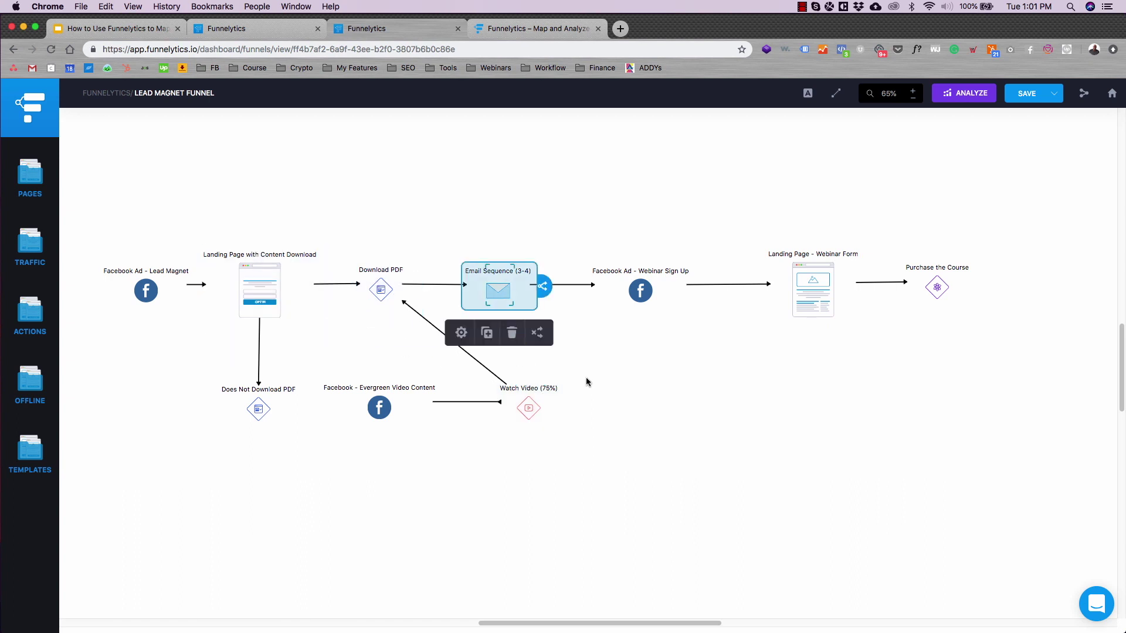
click(627, 283)
click(801, 305)
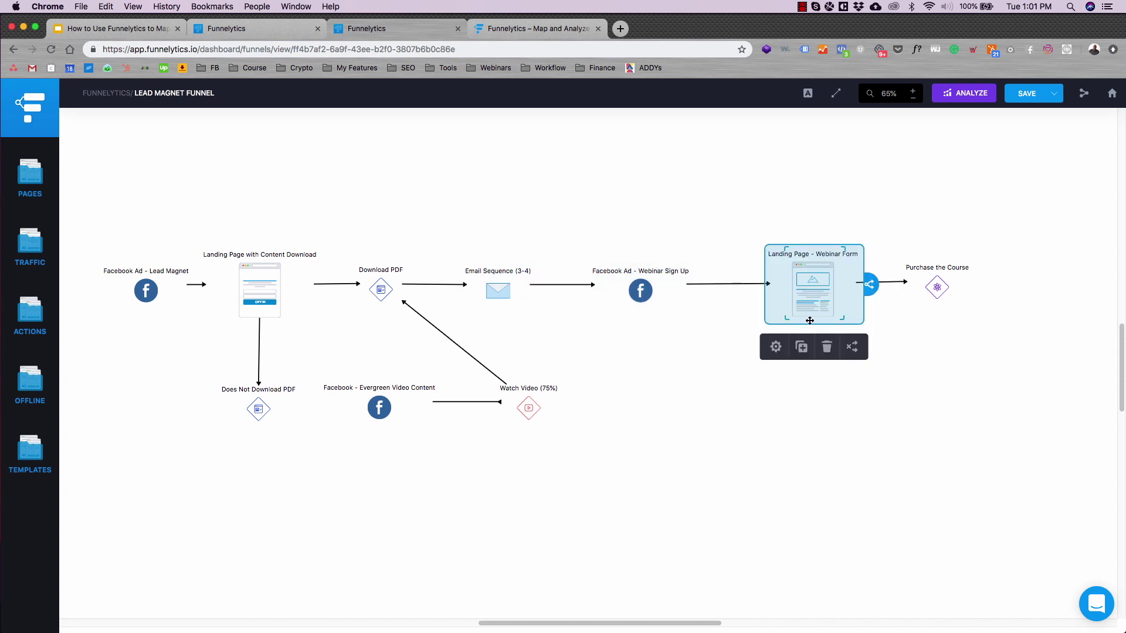
click(935, 287)
click(932, 194)
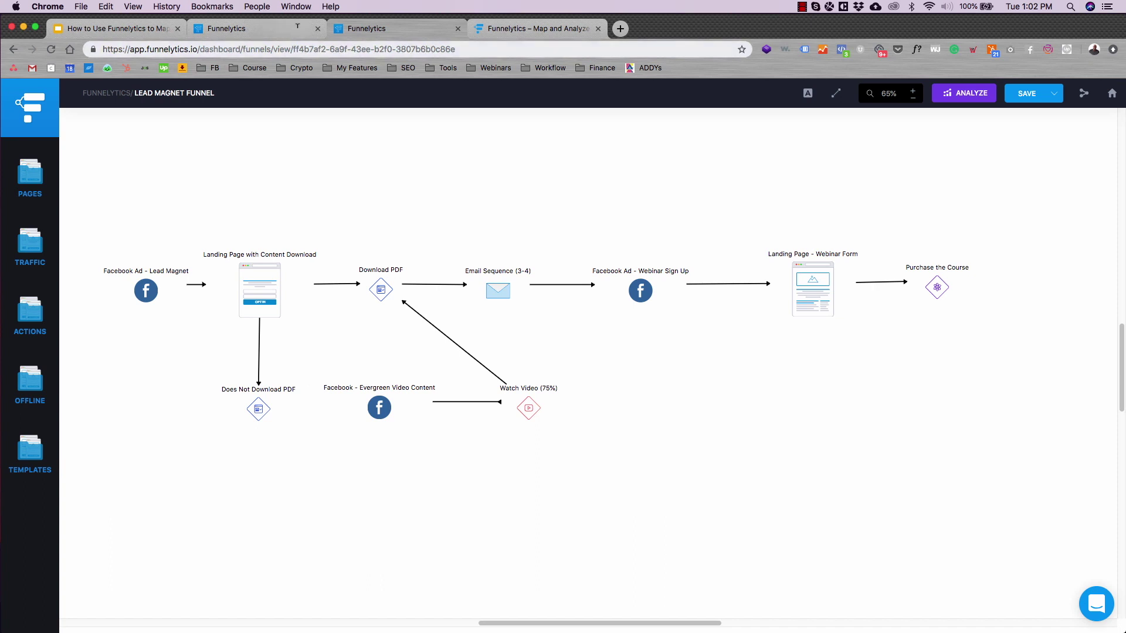
Step: Compare the two example funnels, and leave the JDS - Main Funnel for the project dashboard without saving its changes
click(293, 32)
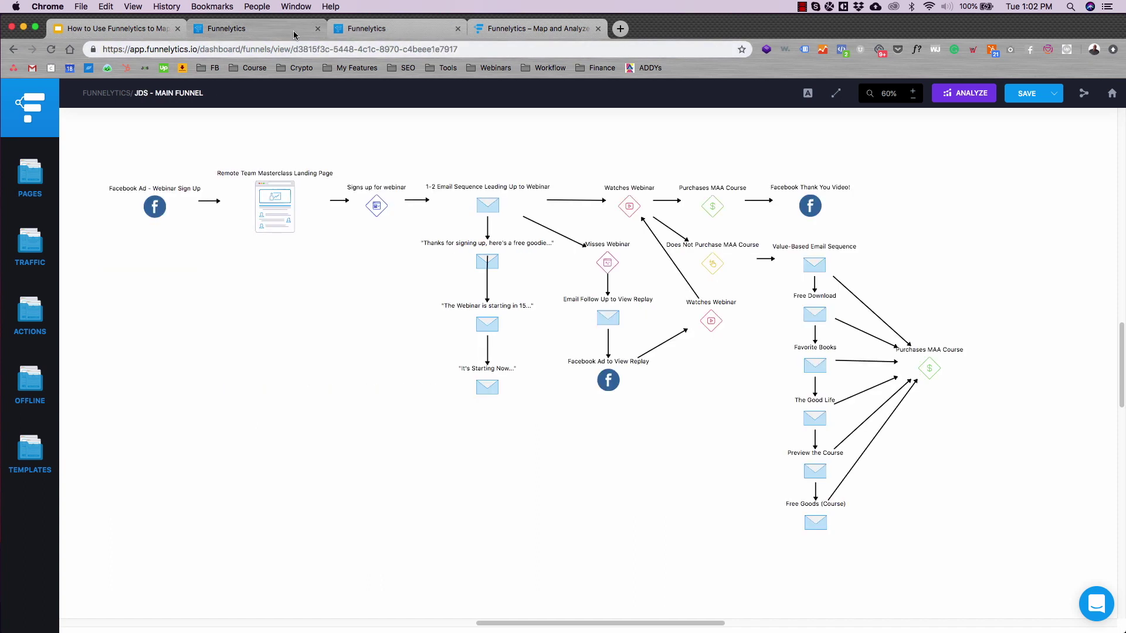
click(371, 30)
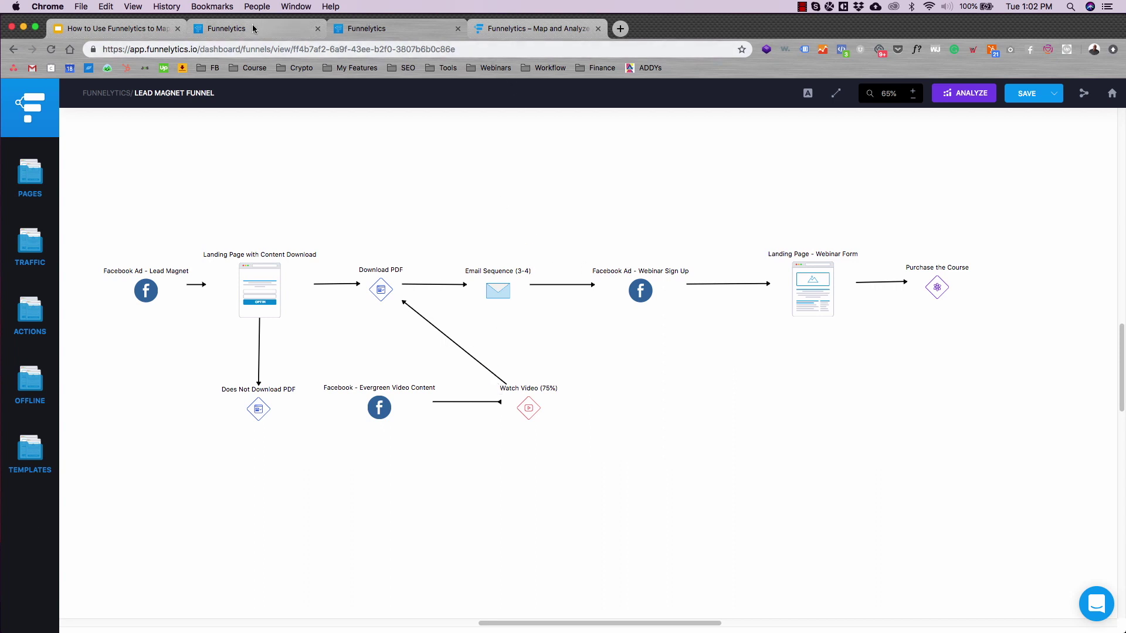
click(535, 31)
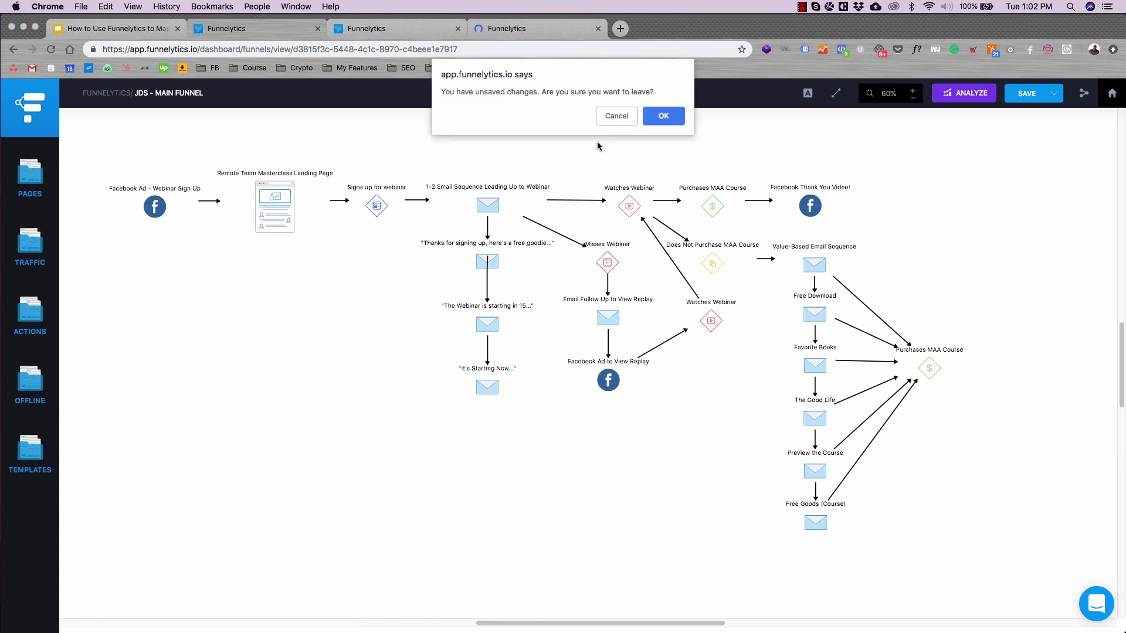
click(680, 119)
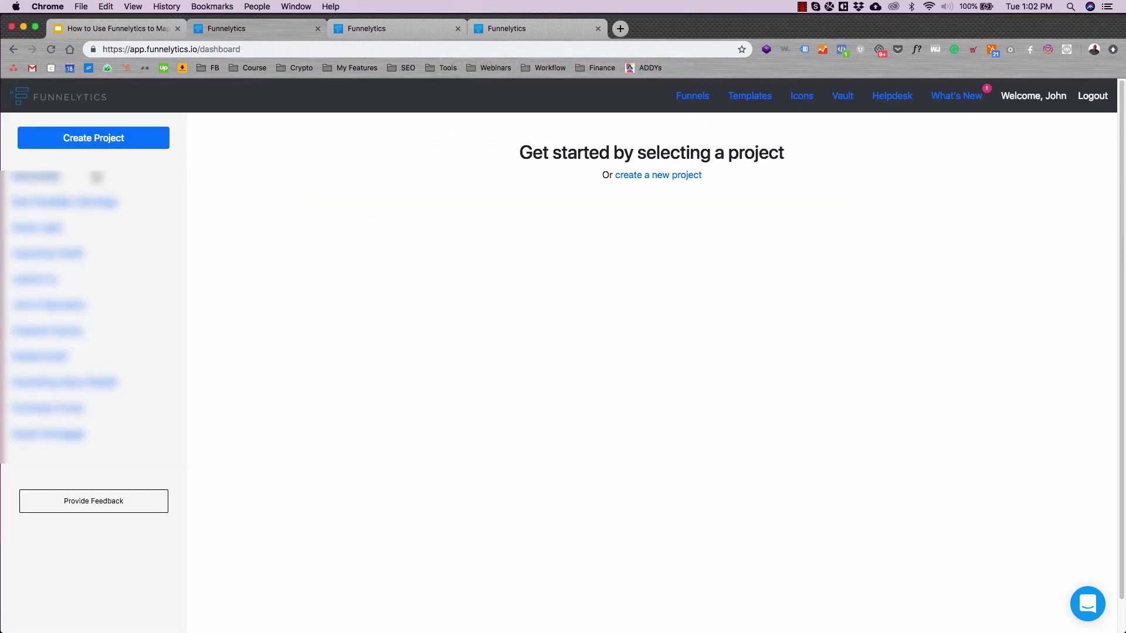
Step: Create a project named "Tes" and open it
click(103, 146)
click(502, 223)
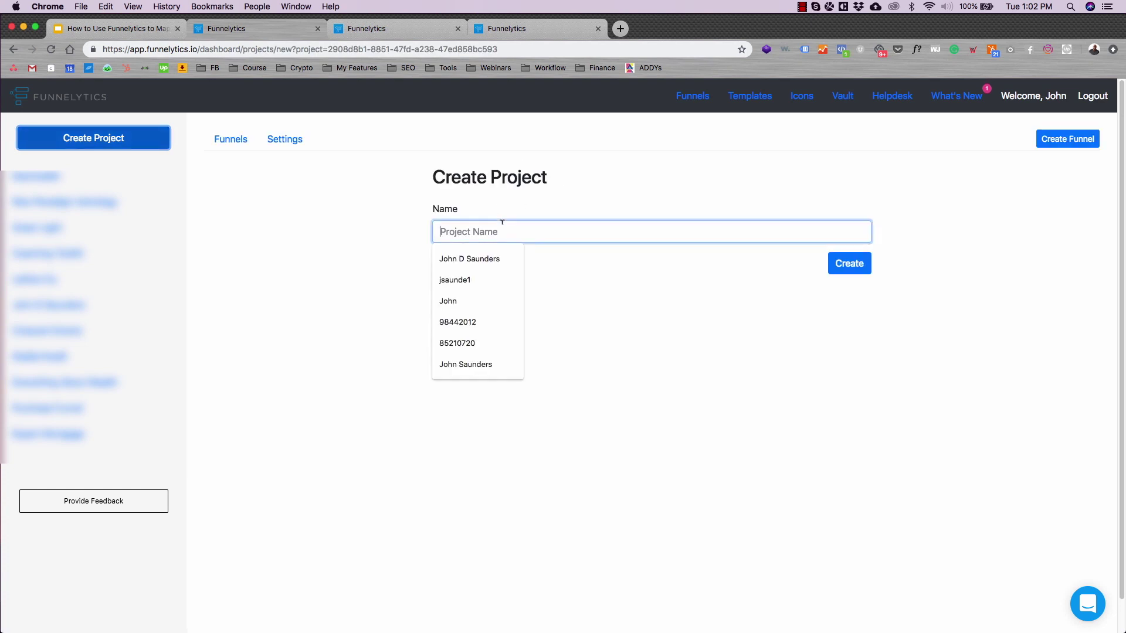
text(Tes)
click(849, 265)
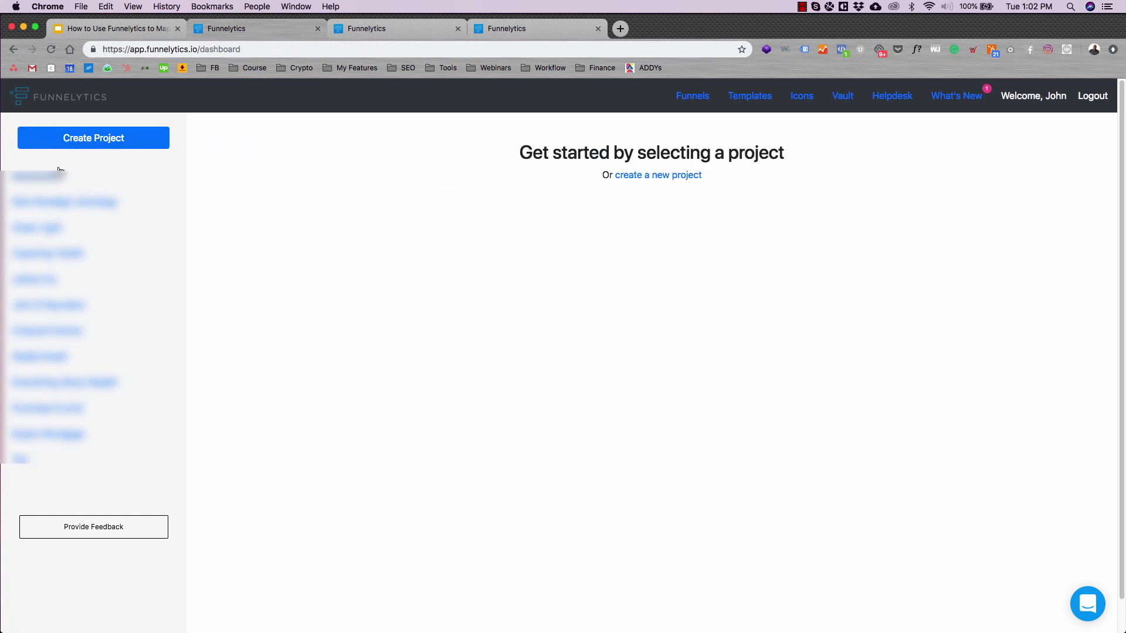
click(23, 459)
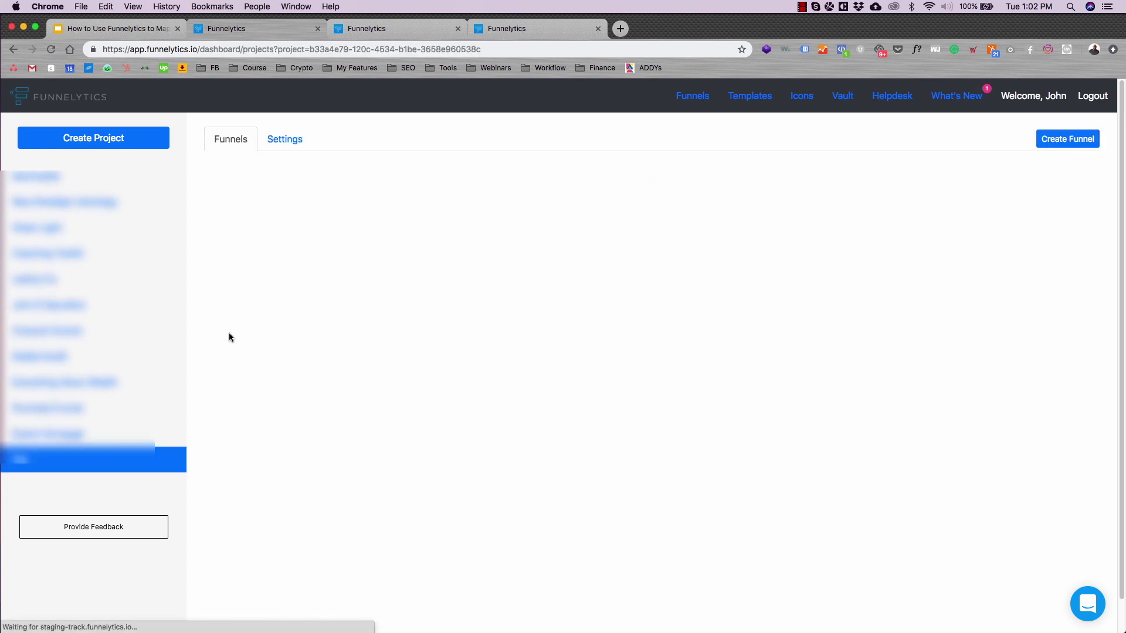
Step: Create a funnel named "Simple Funnel" in the Tes project
click(1083, 145)
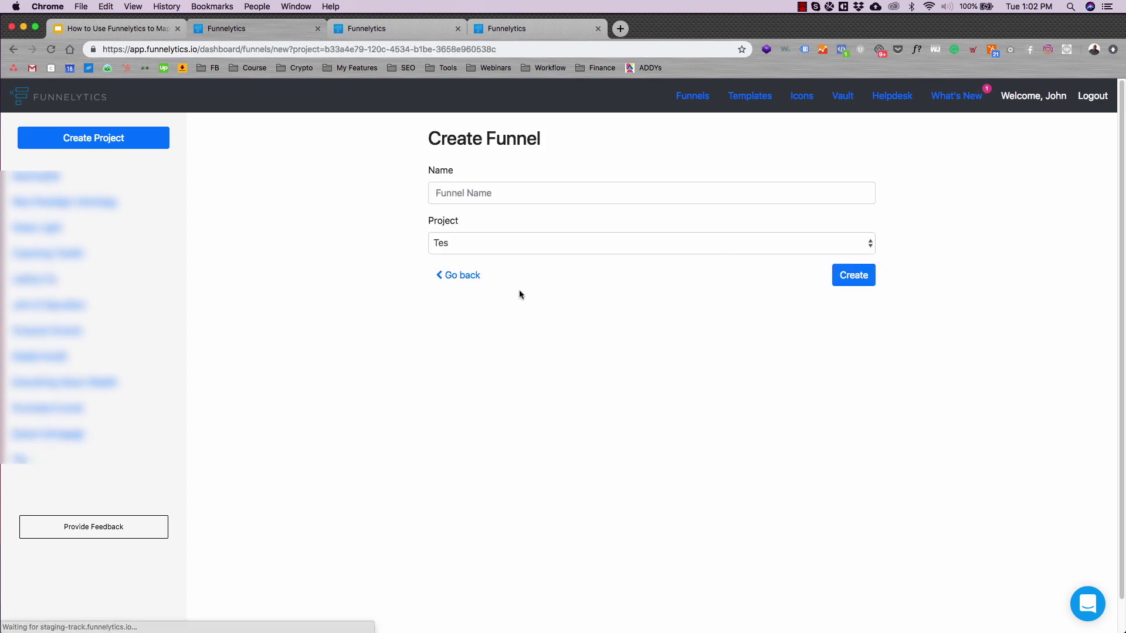
click(813, 184)
text(Simple Funn)
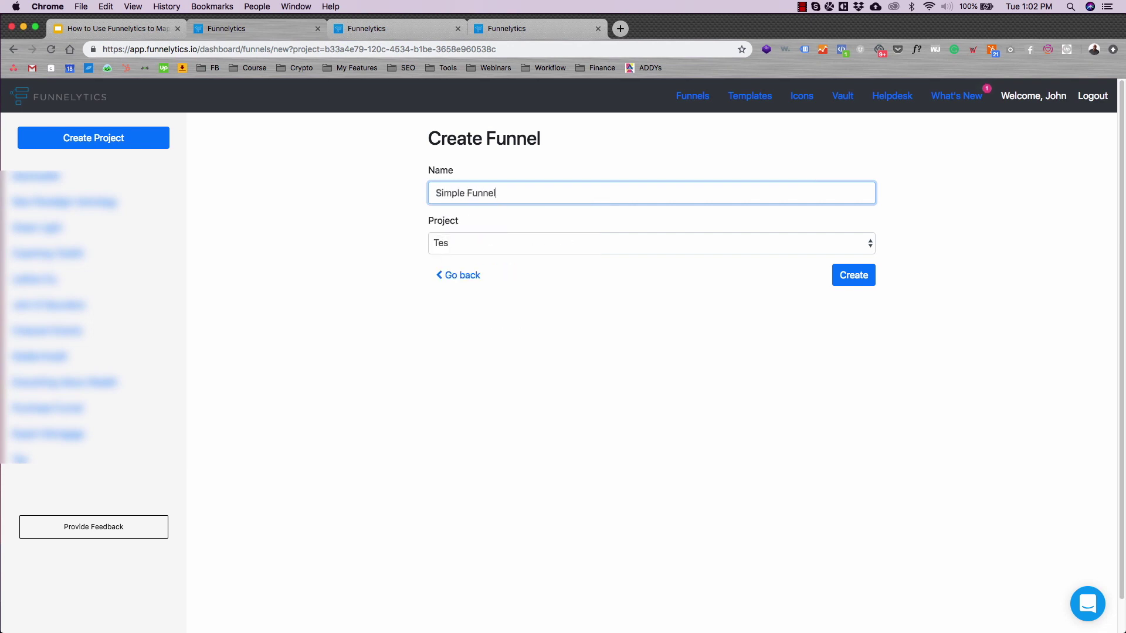
text(el)
click(786, 242)
click(786, 243)
click(840, 273)
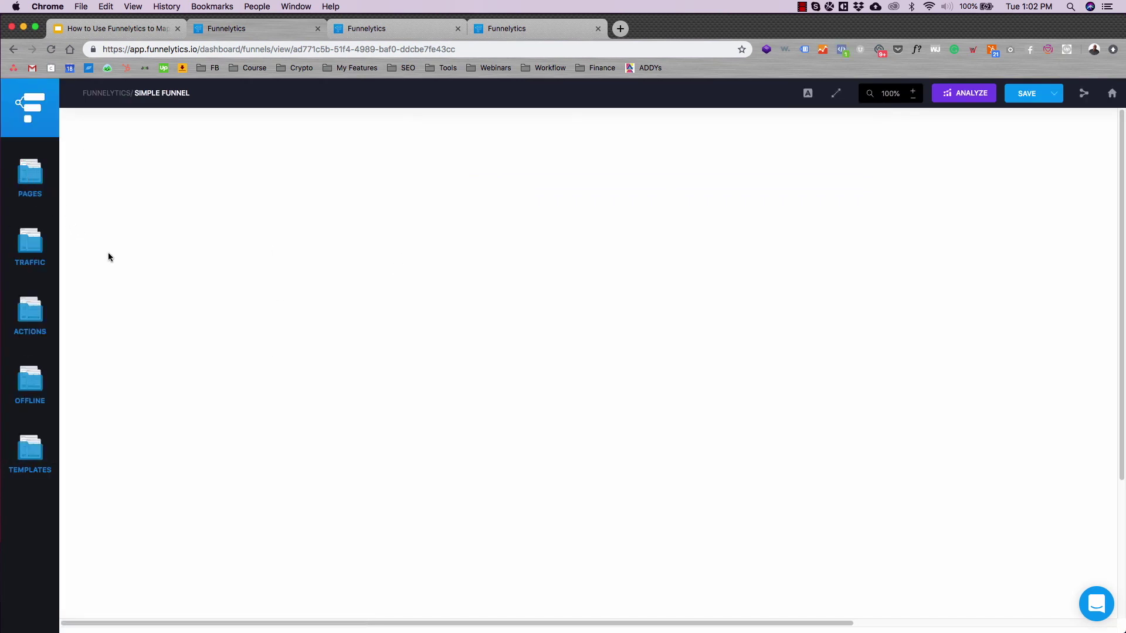
Step: Place a Facebook traffic source on the blank Simple Funnel canvas
click(35, 180)
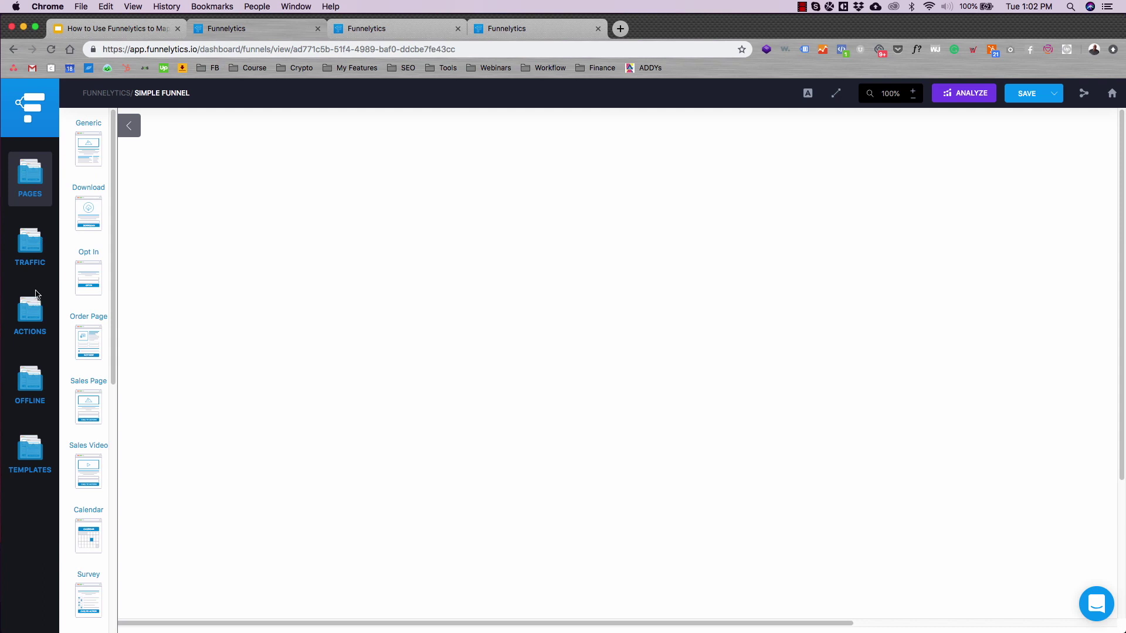
click(32, 247)
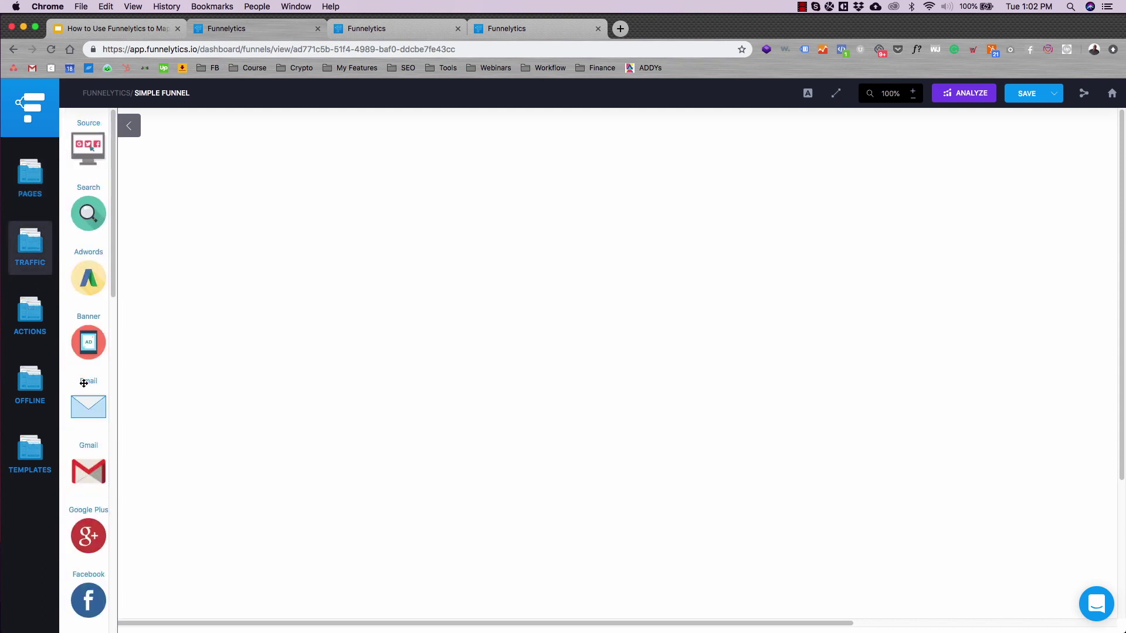
scroll(83, 384, down, 4)
drag(84, 384, 272, 355)
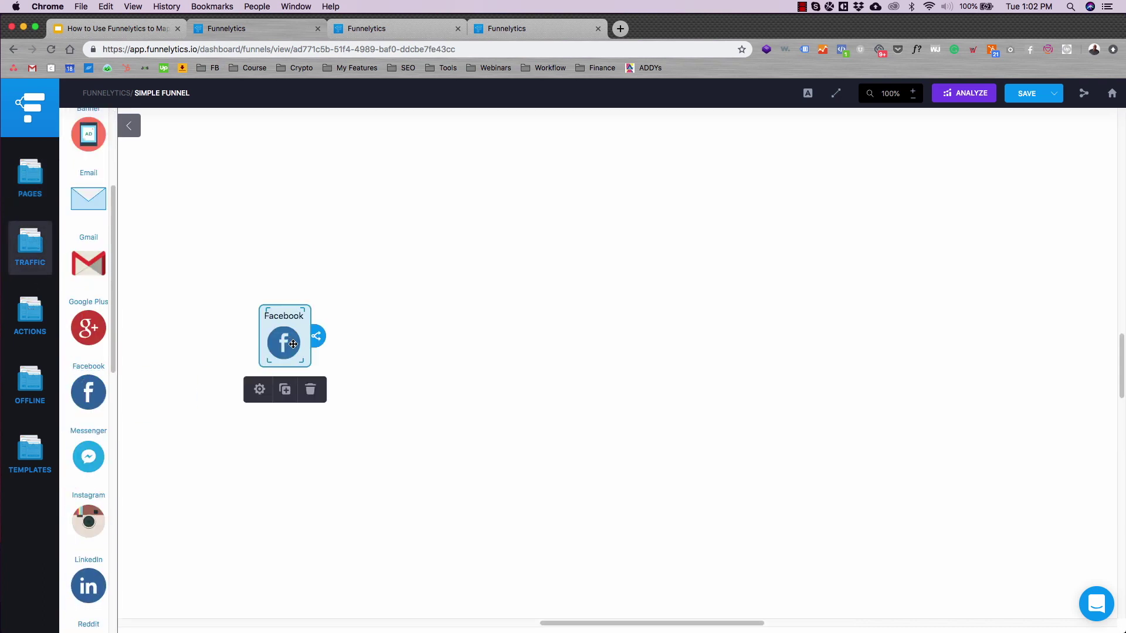
Step: Label the Facebook source "Facebook Ad - Lead Magnet" and shift it slightly up and to the left on the canvas
click(259, 389)
click(1019, 152)
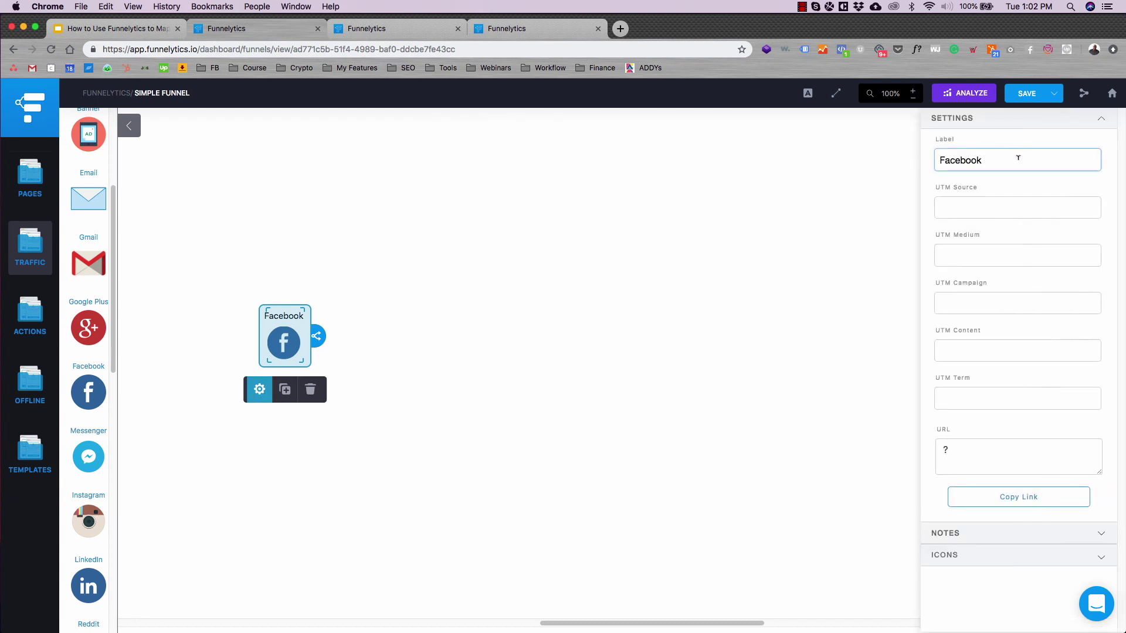
text(Ad )
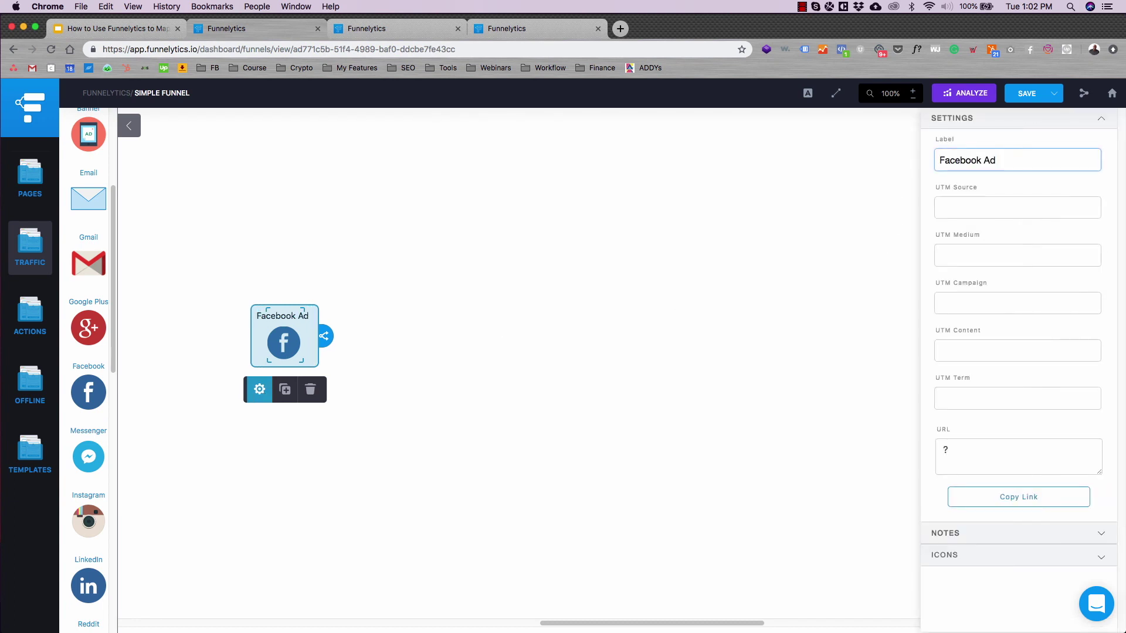
text(- Lead MAgnet)
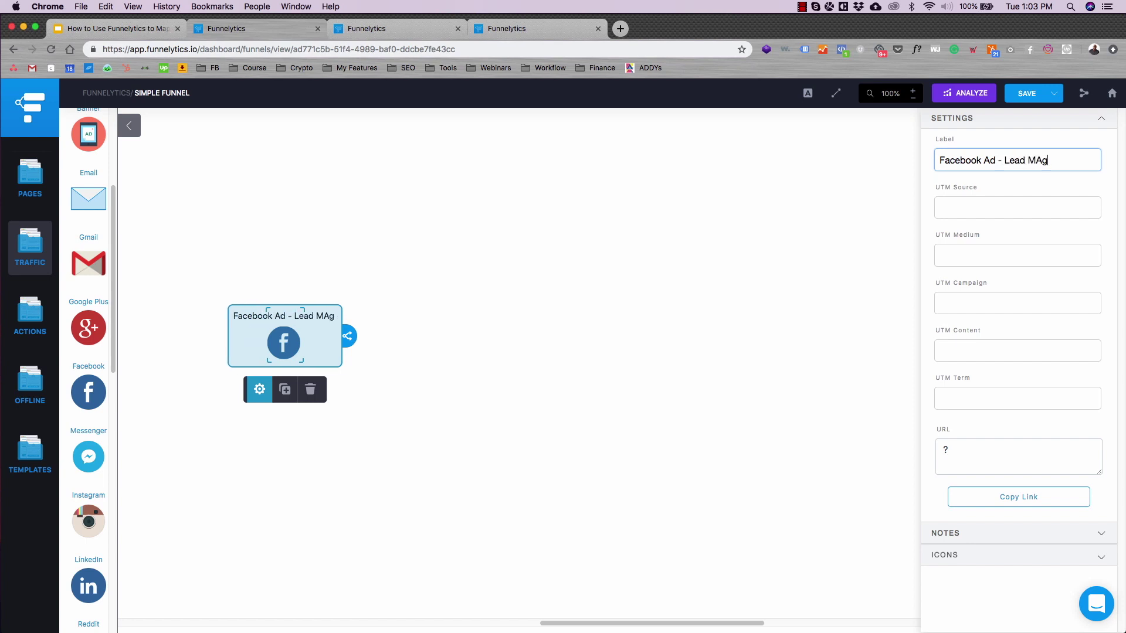
click(1035, 160)
key(Delete)
text(a)
click(823, 315)
click(293, 320)
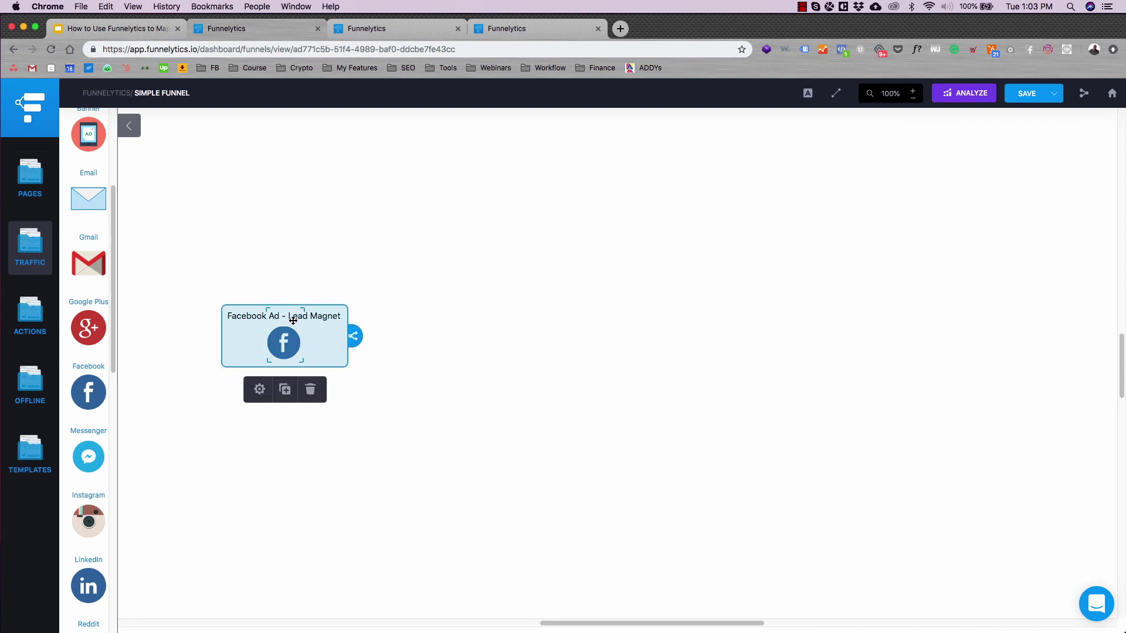
drag(293, 320, 266, 297)
click(465, 371)
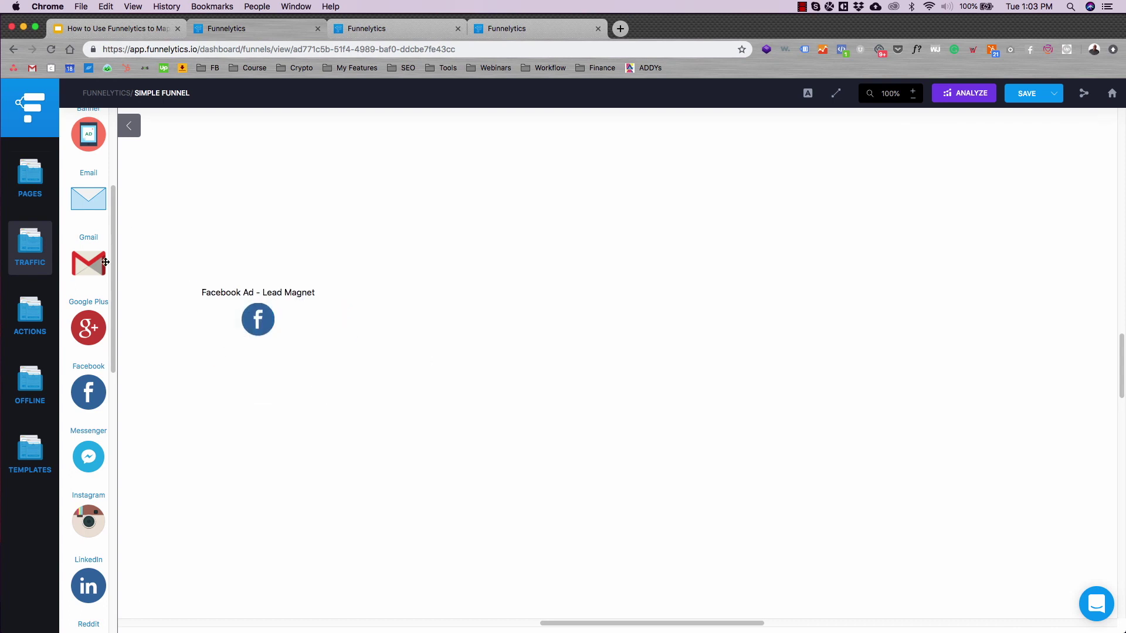
Step: Add an Opt In page to the right of Facebook Ad - Lead Magnet and connect the ad to it
click(33, 175)
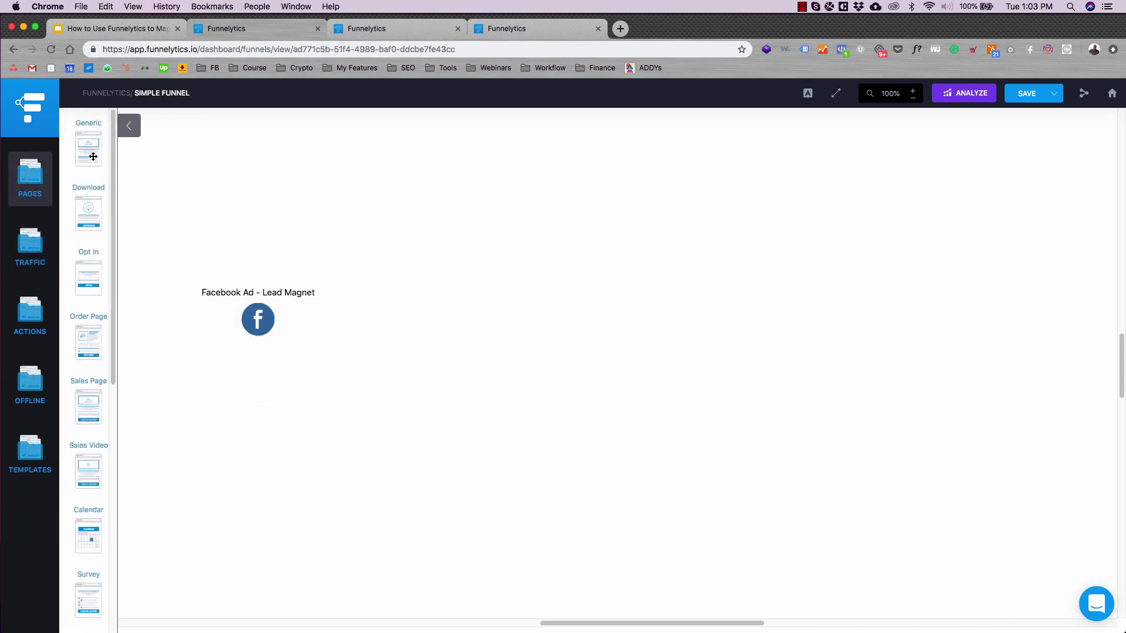
drag(88, 279, 388, 301)
click(263, 318)
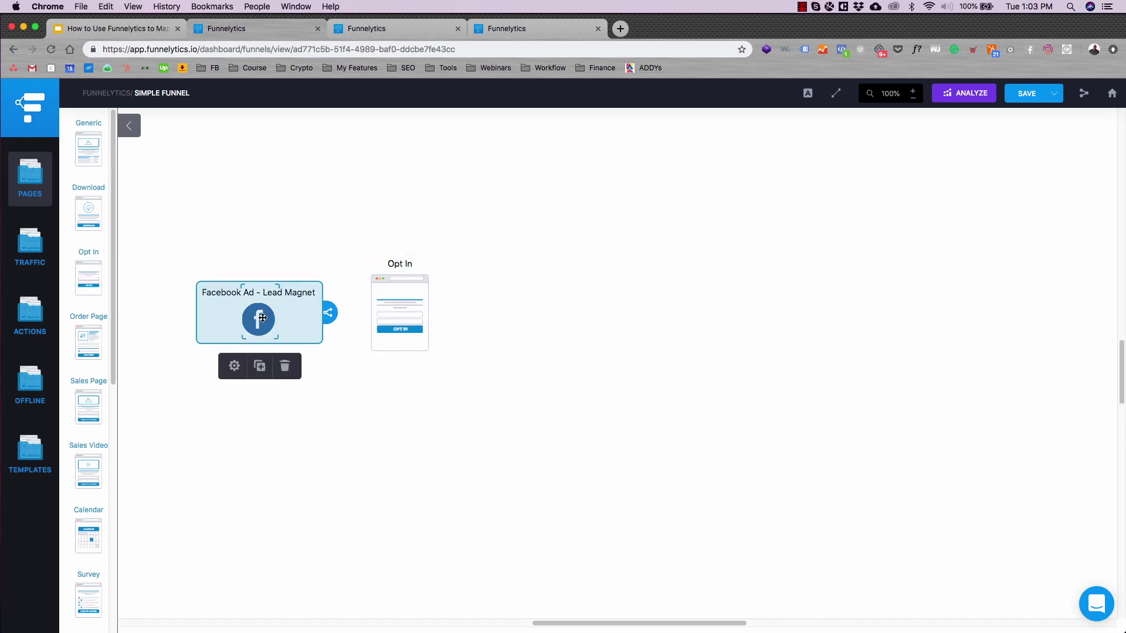
drag(404, 317, 442, 318)
click(246, 314)
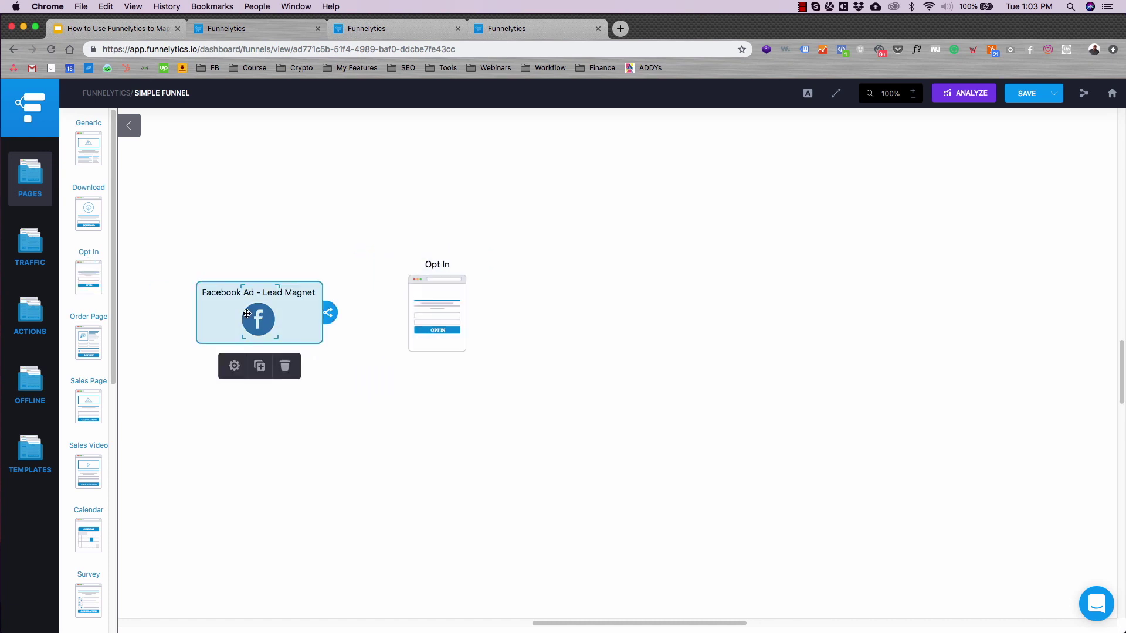
drag(328, 312, 420, 347)
click(450, 371)
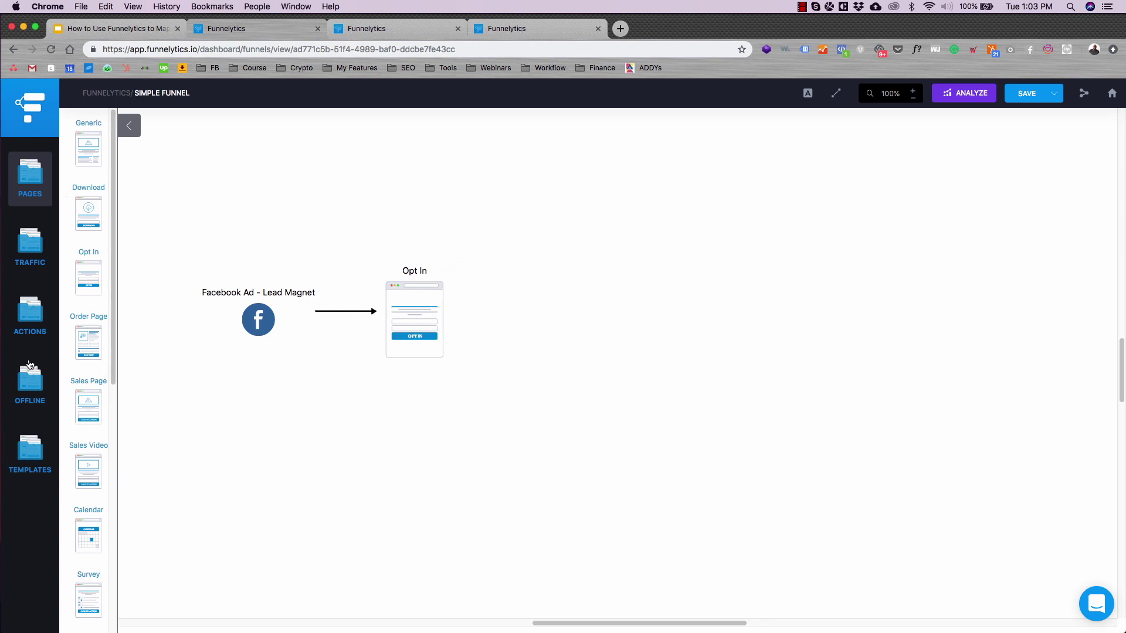
Step: Add a Complete Form action to the right of the Opt In page and connect the page to it
click(31, 320)
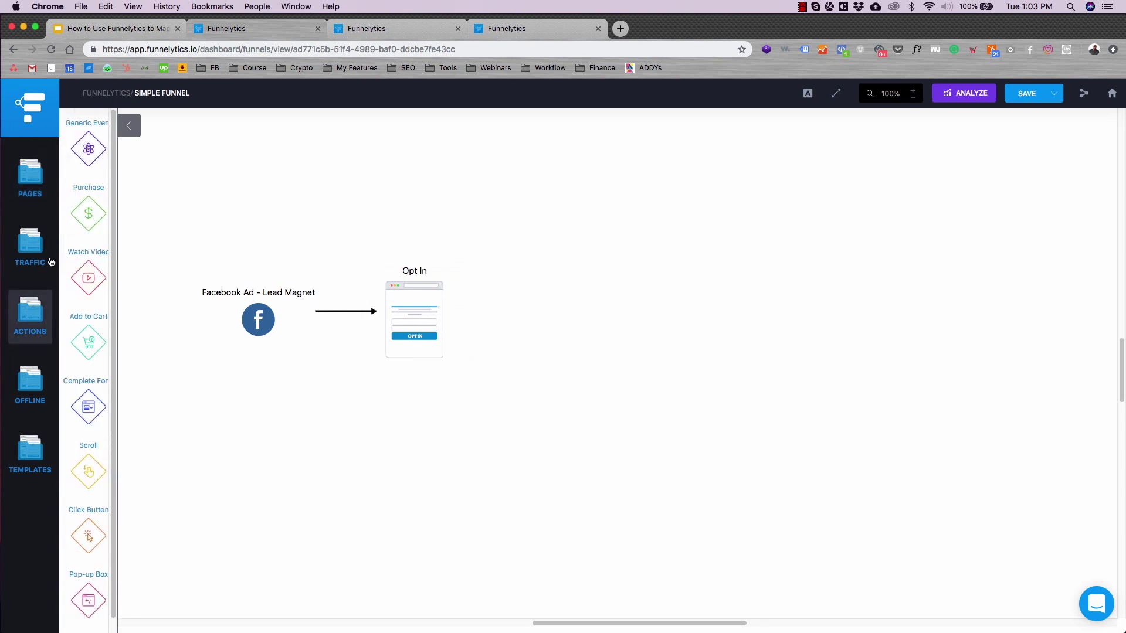
drag(91, 411, 545, 328)
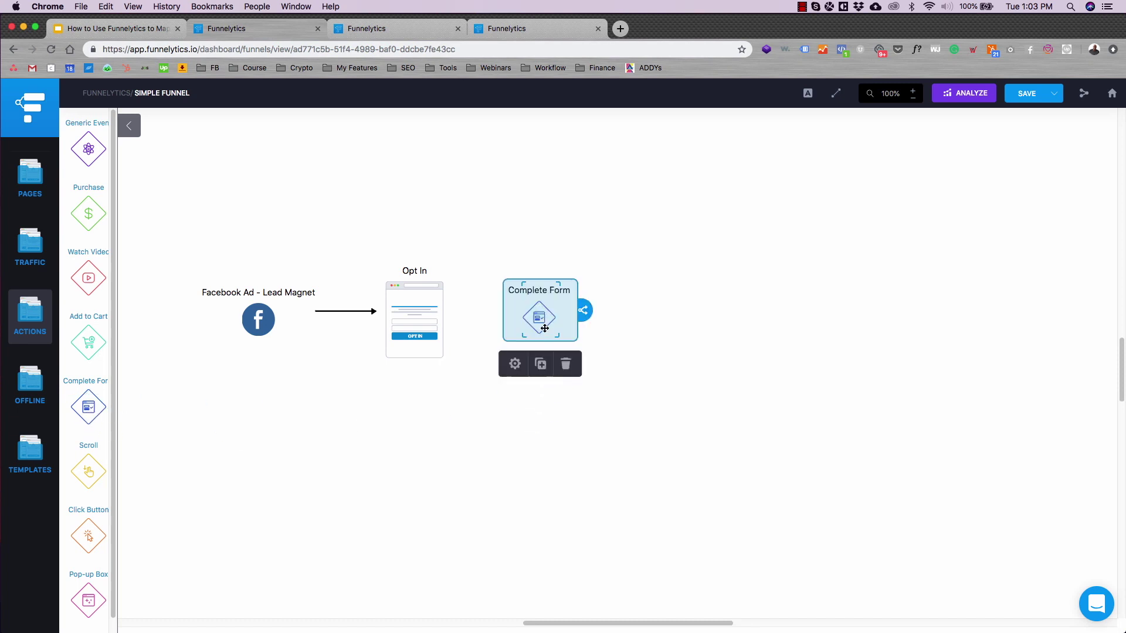
click(445, 330)
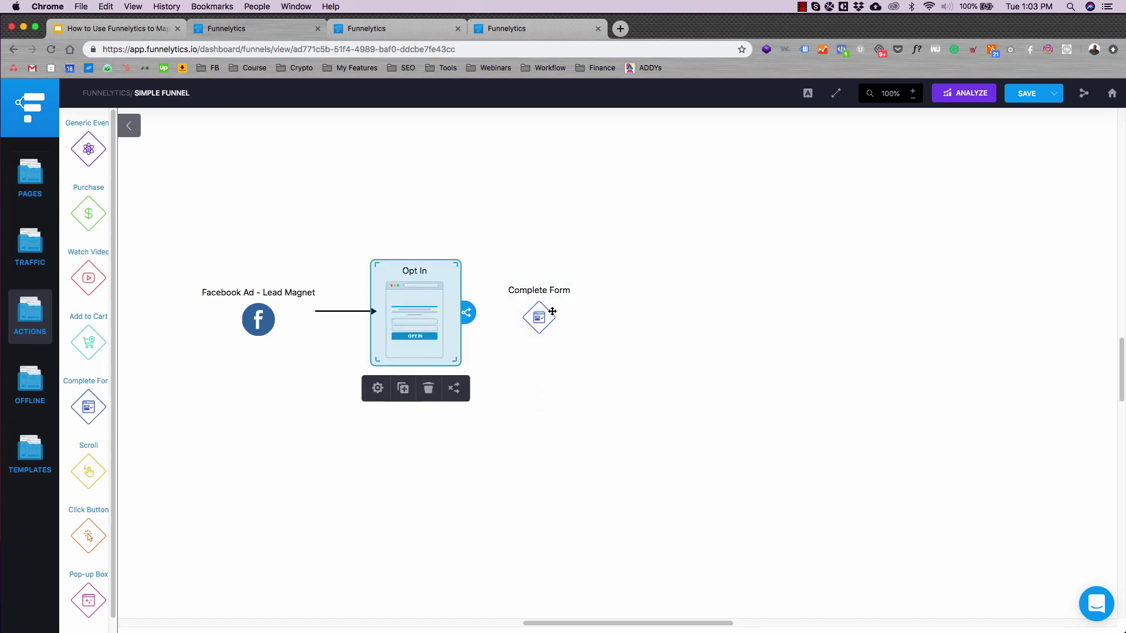
drag(469, 312, 580, 337)
Step: Label the Complete Form action "Downloaded Opt In" and align it with the Opt In page's arrow
click(549, 363)
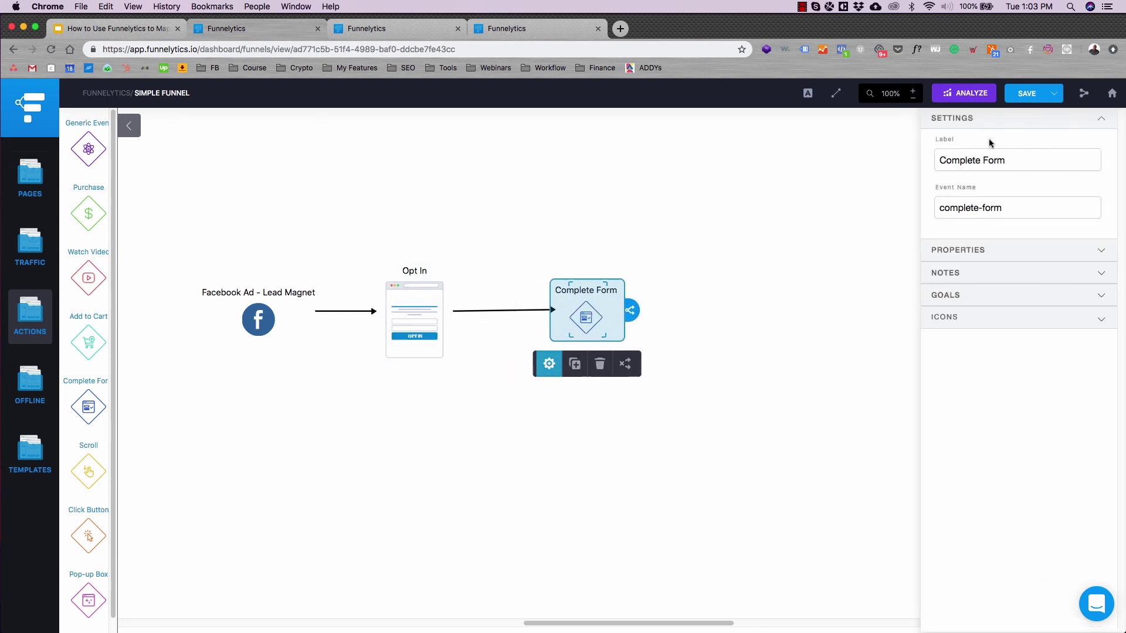
triple_click(1033, 154)
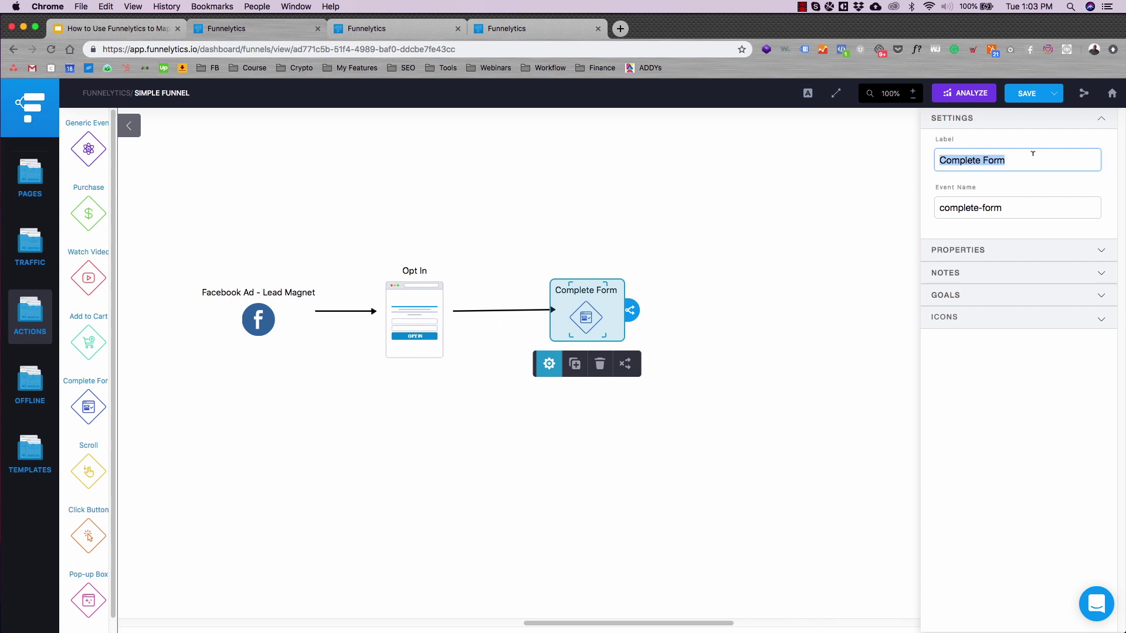
text(Downloaded )
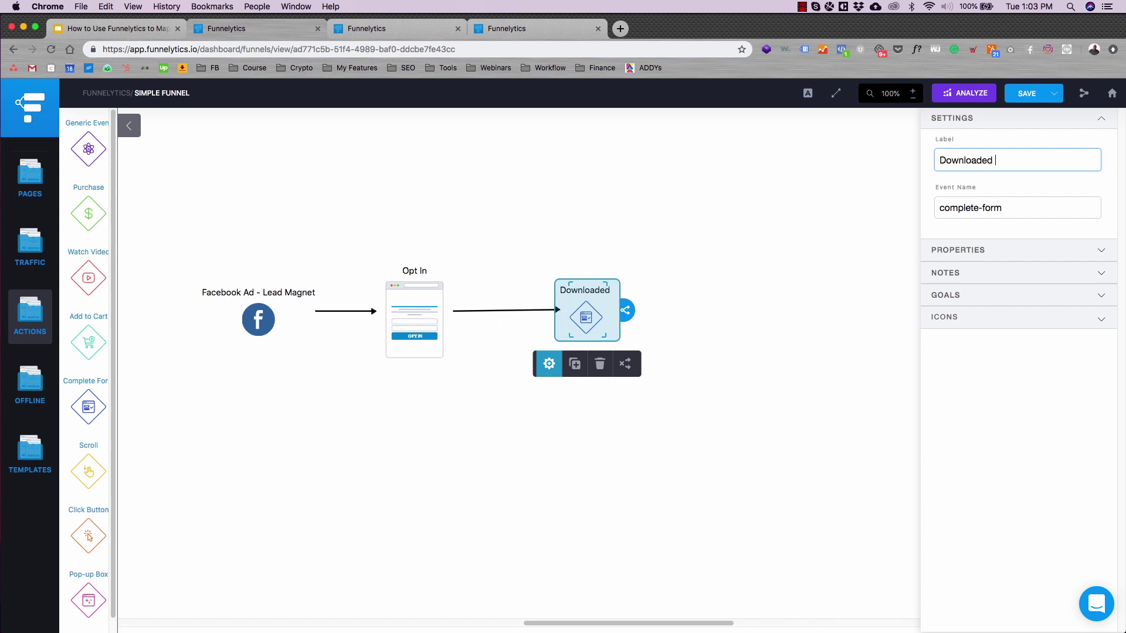
text(Optin)
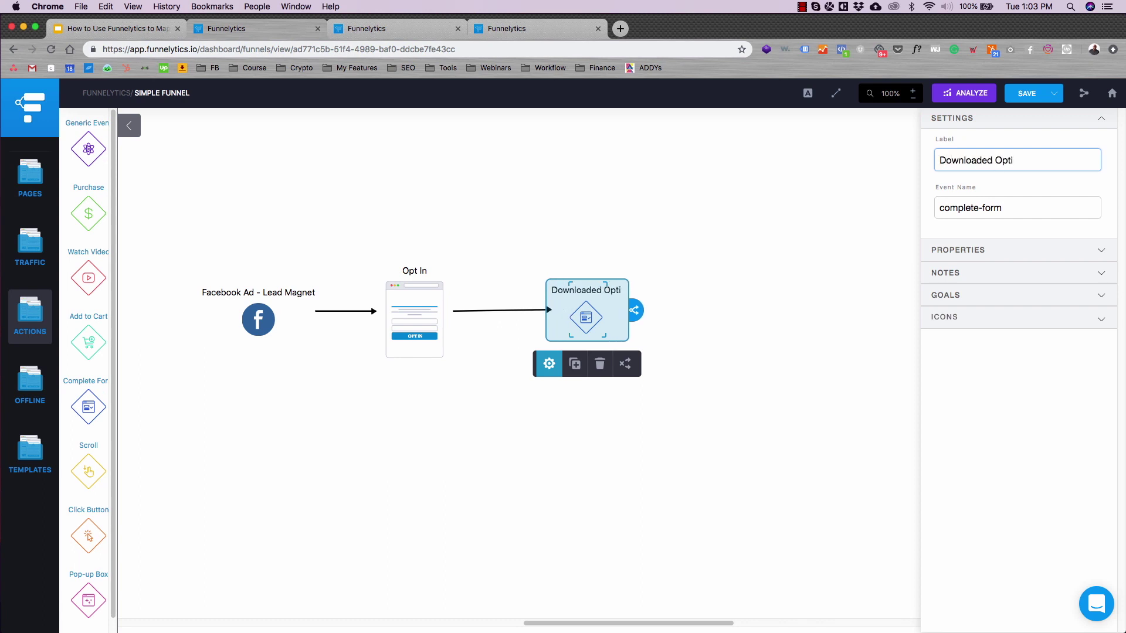
key(BackSpace)
key(BackSpace)
text(In)
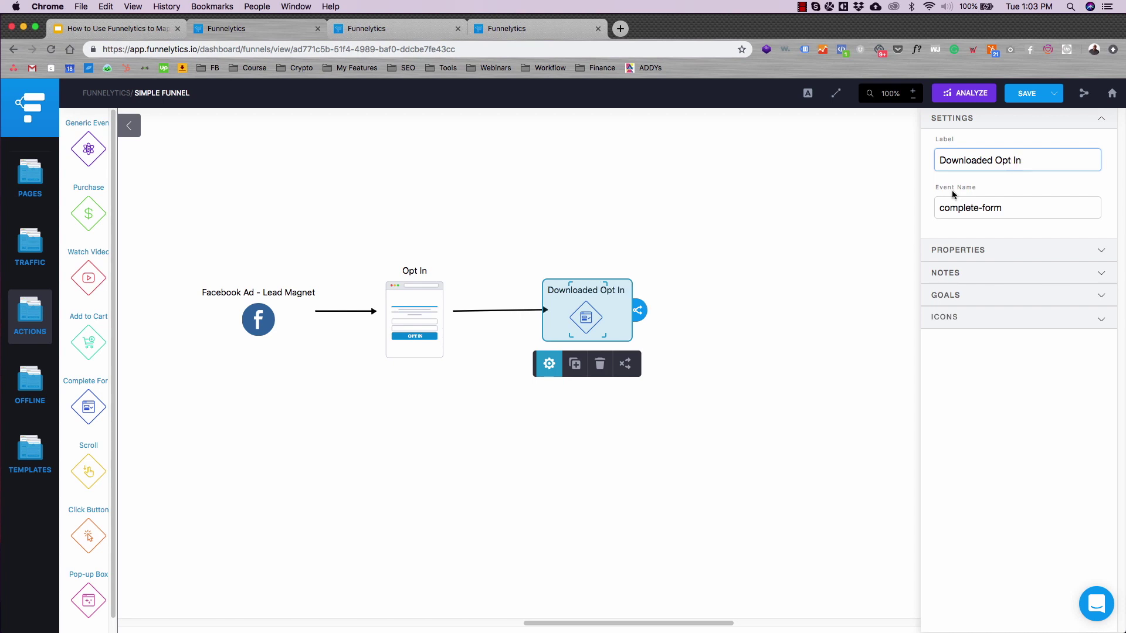
click(646, 286)
click(586, 306)
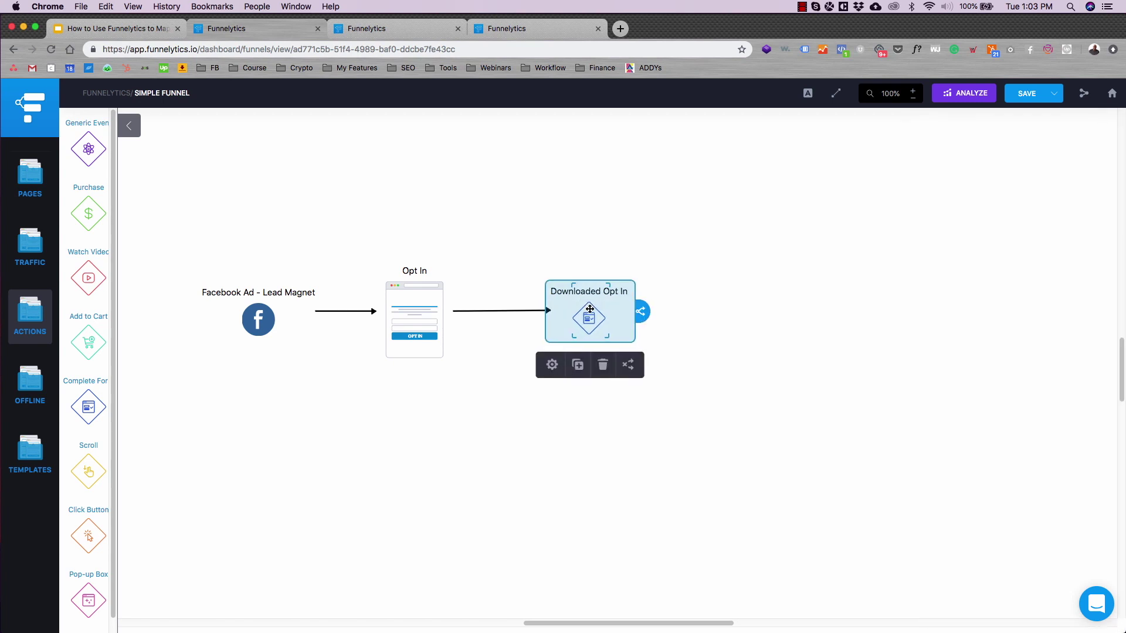
Step: Duplicate the Facebook ad source beyond Downloaded Opt In and label the copy "Facebook Retargeting Webinar Sign Up"
click(240, 299)
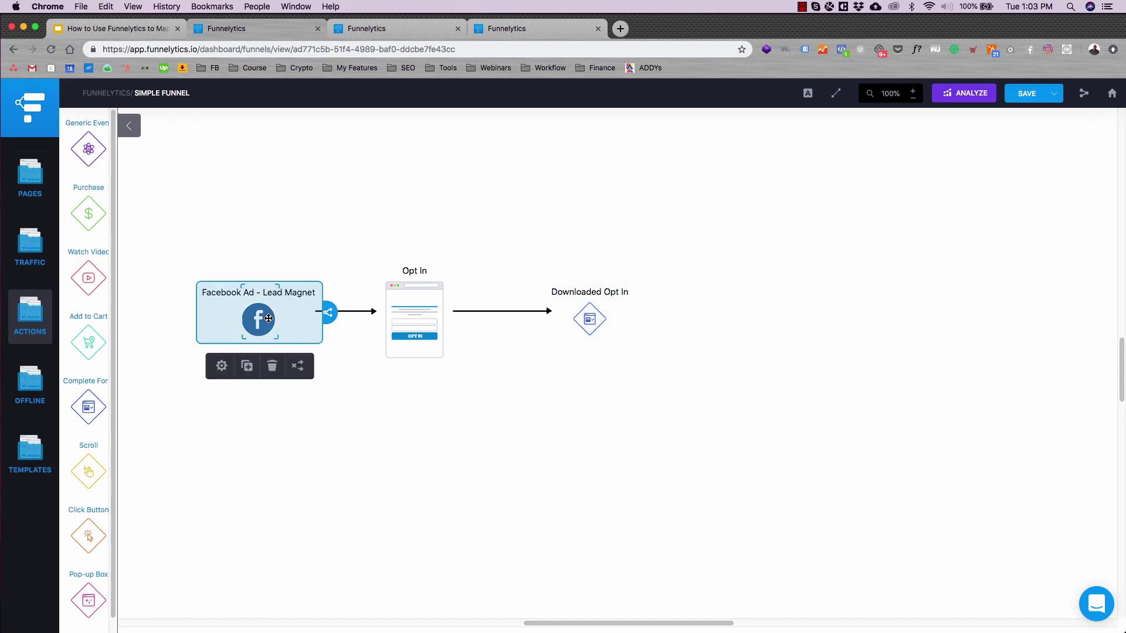
click(248, 367)
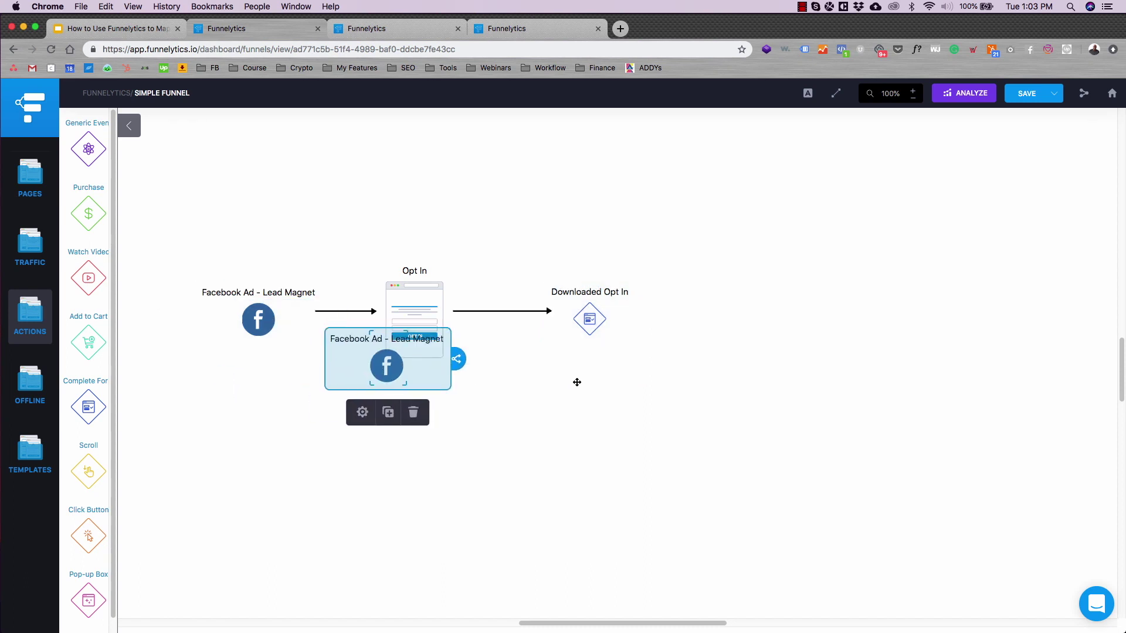
click(724, 347)
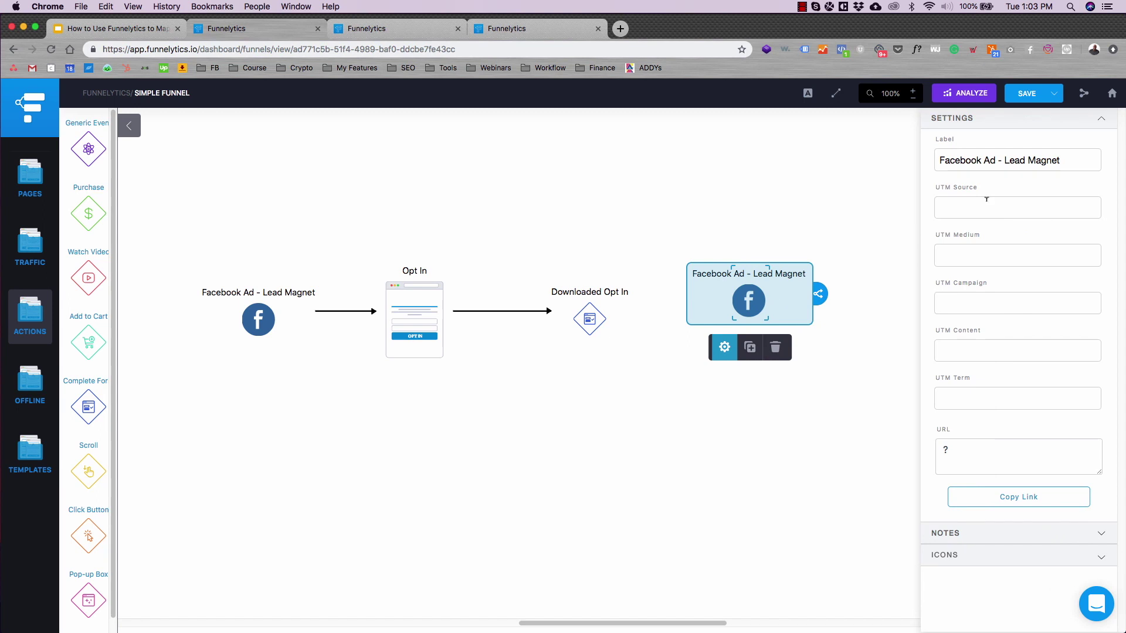
drag(982, 160, 1061, 160)
text(R)
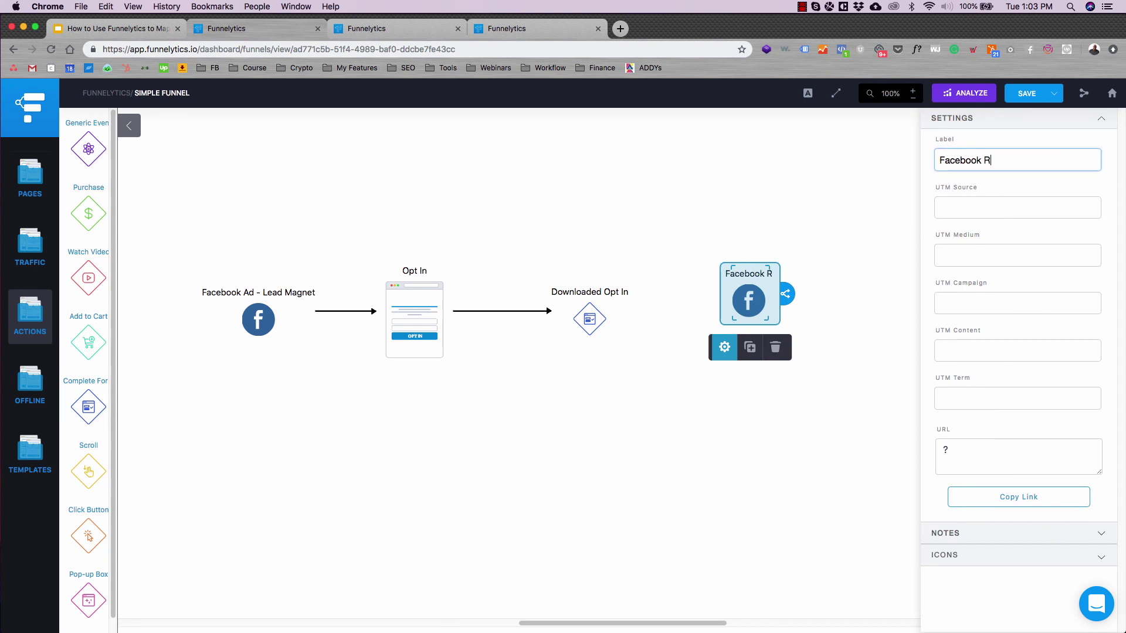
text(etar)
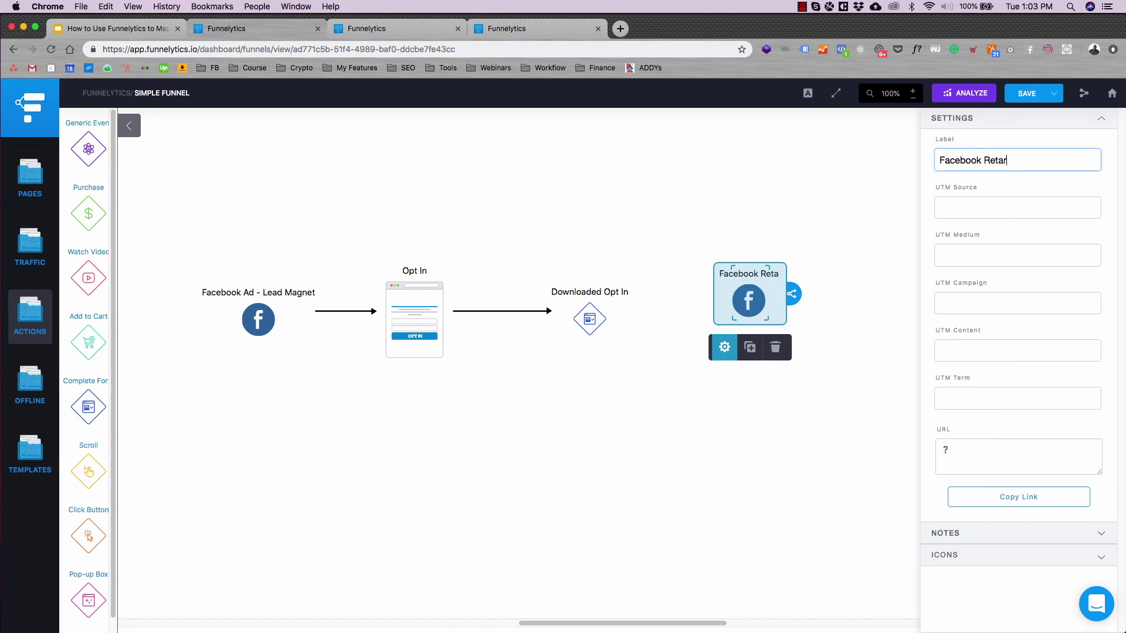
text(geting Webinar)
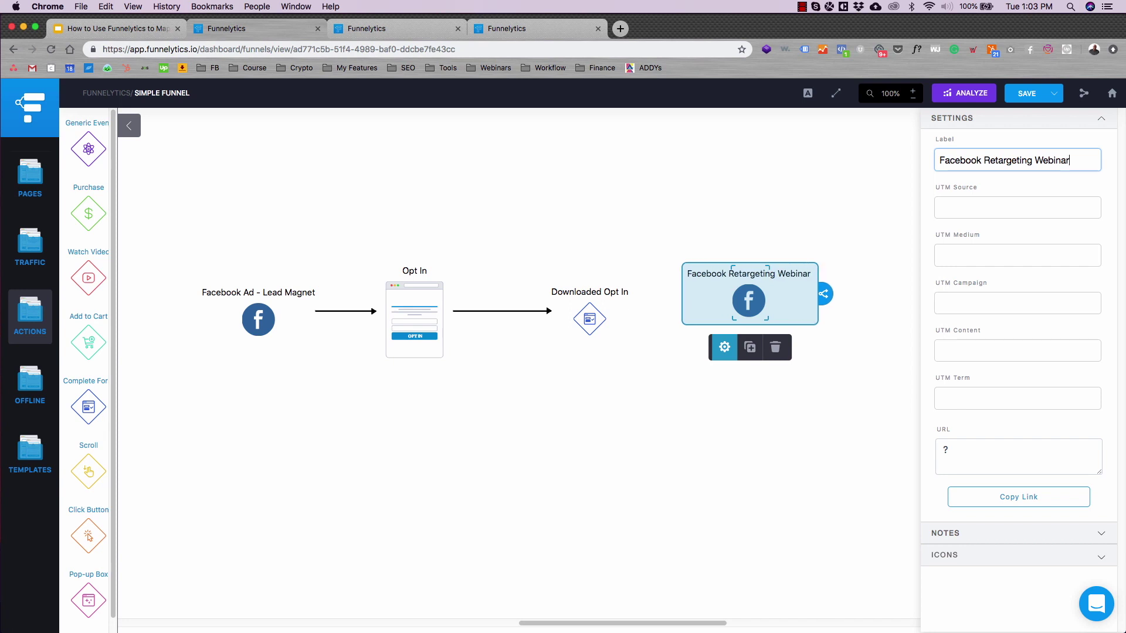
text( Sign uP)
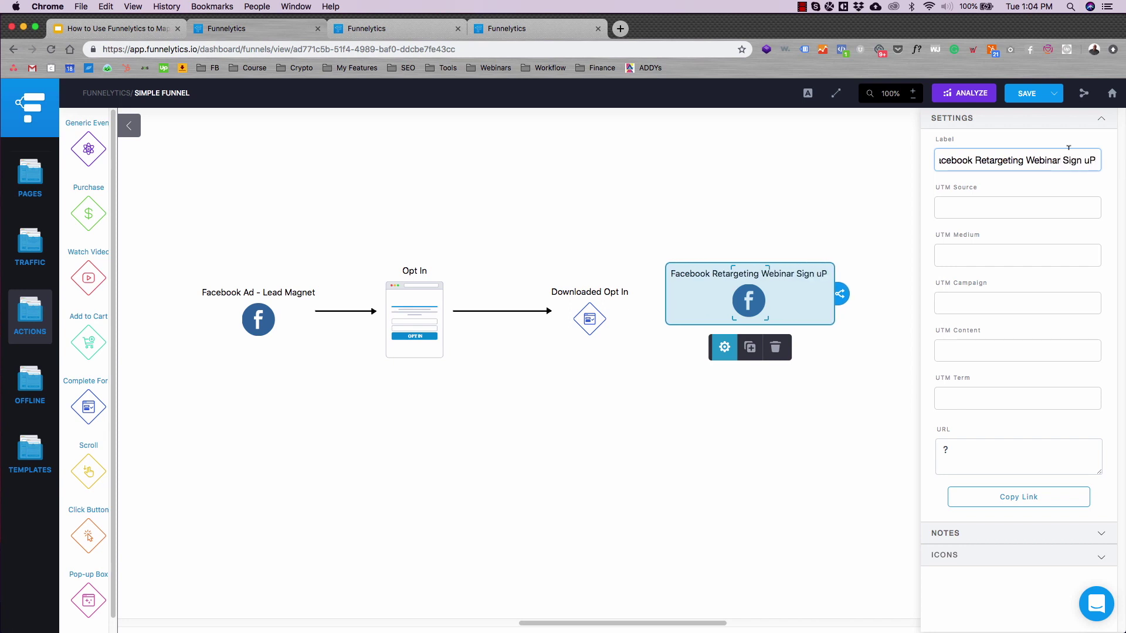
key(BackSpace)
key(BackSpace)
text(Up)
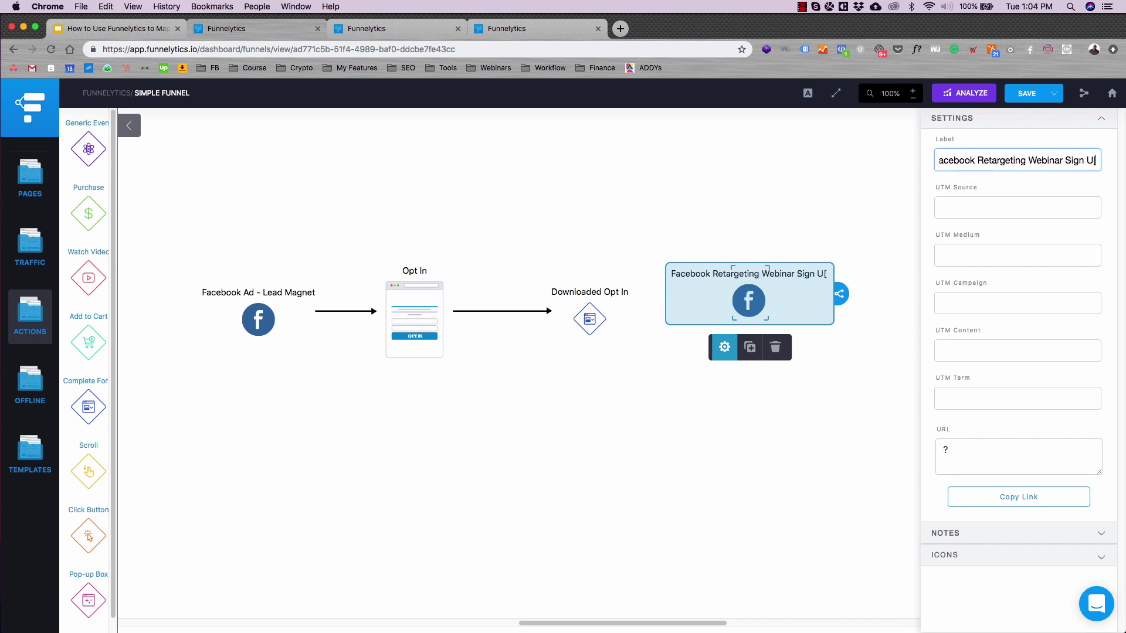
click(747, 227)
Step: Line up Facebook Retargeting Webinar Sign Up with the funnel row and connect Downloaded Opt In to it
drag(754, 270, 772, 289)
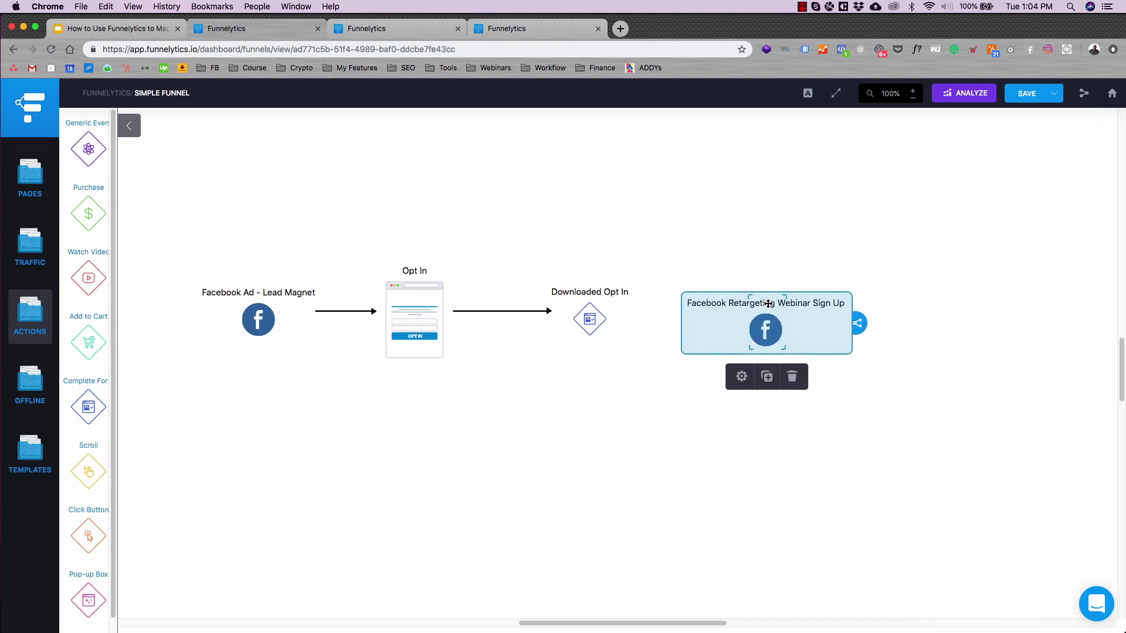
click(577, 317)
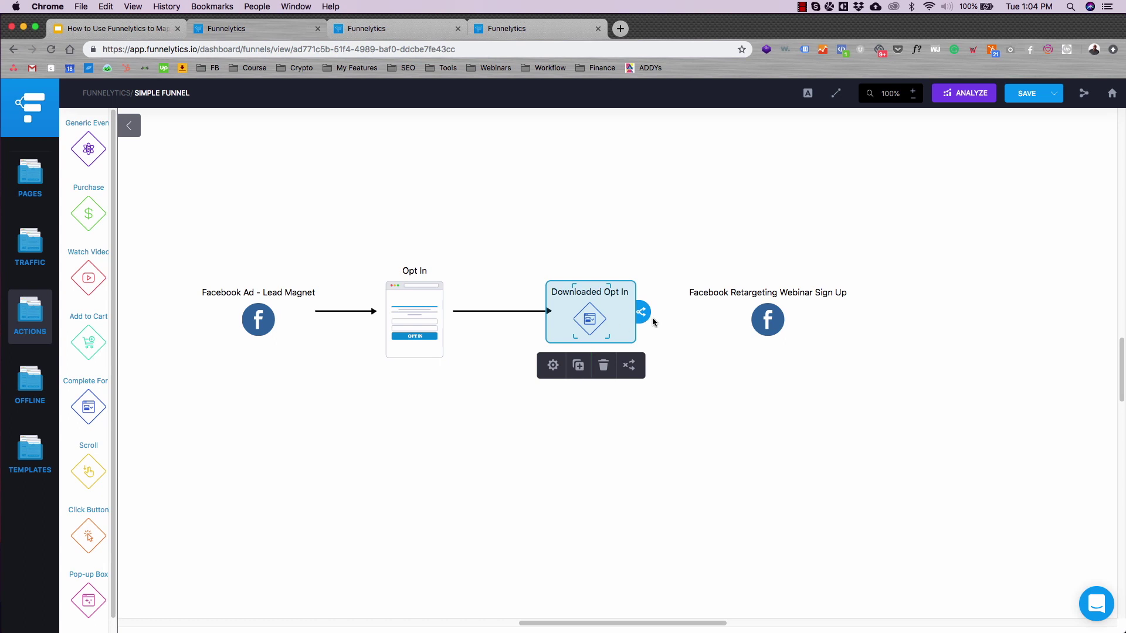
drag(642, 312, 798, 314)
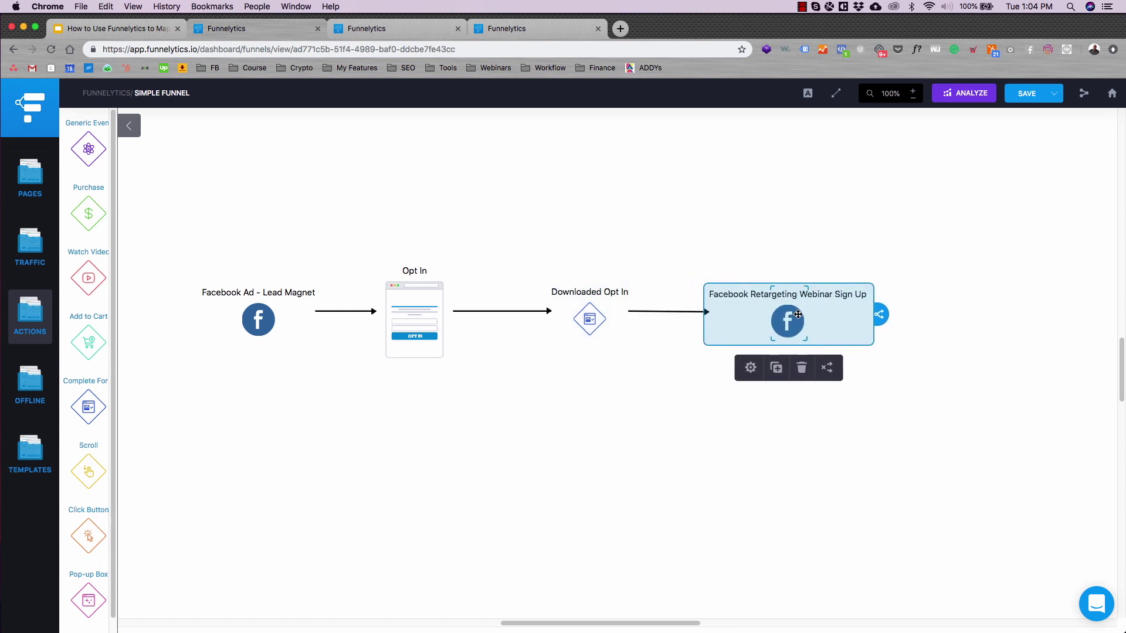
Step: Add a Generic page to the right of Facebook Retargeting Webinar Sign Up and connect the retargeting ad to it
click(30, 175)
drag(88, 150, 965, 315)
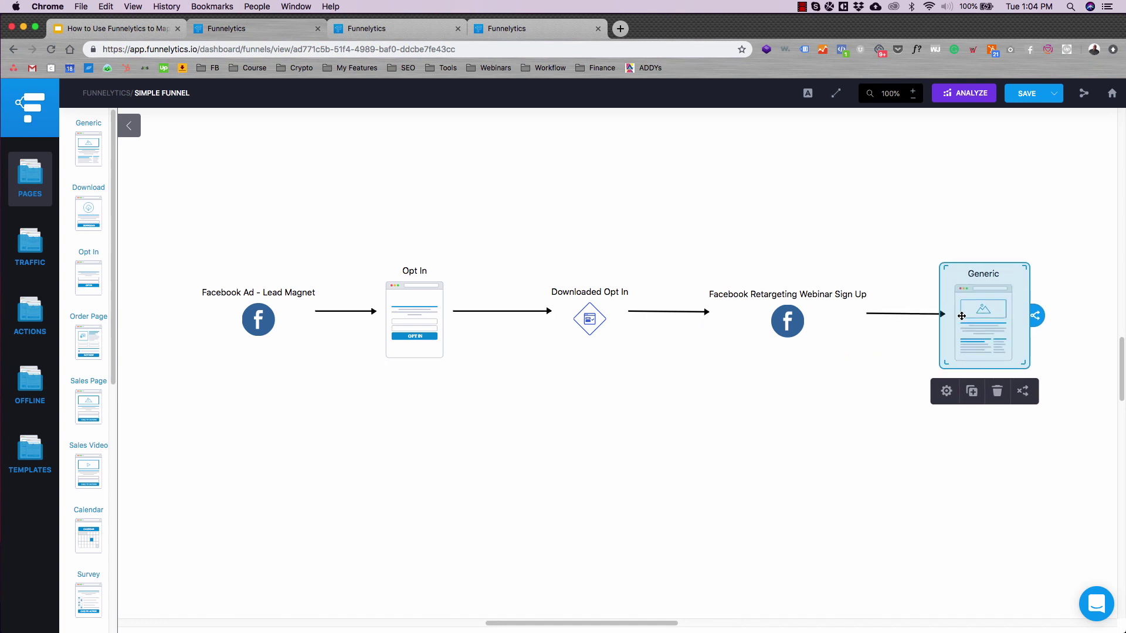
Step: Look over the available traffic sources, and check the Attends Webinar slide in the Google Slides presentation
scroll(71, 219, down, 8)
click(31, 250)
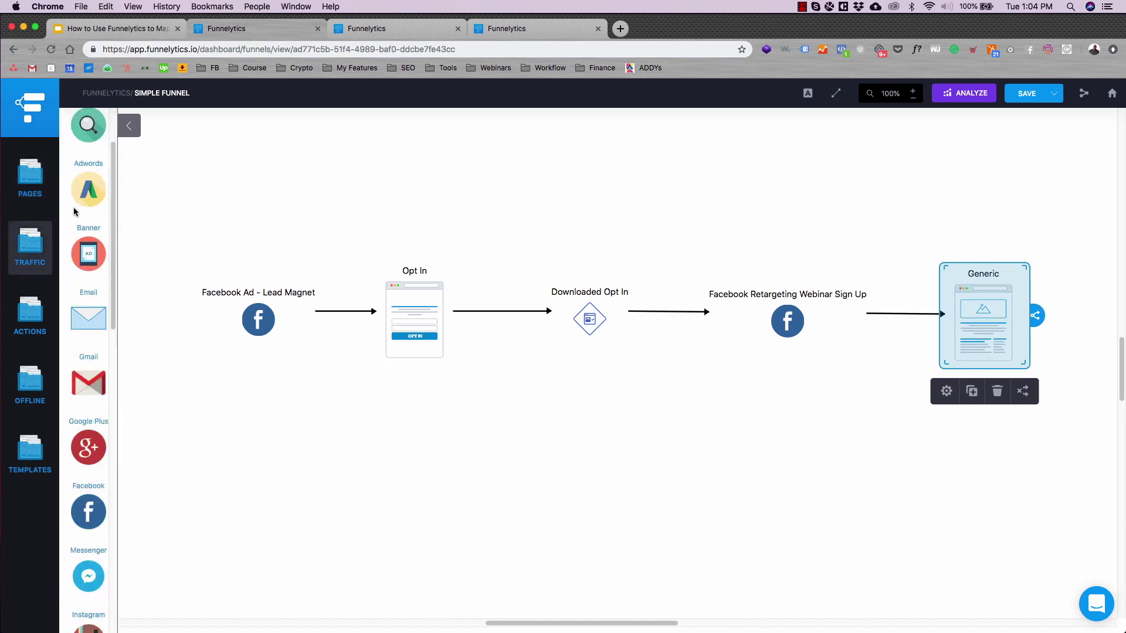
scroll(82, 176, up, 10)
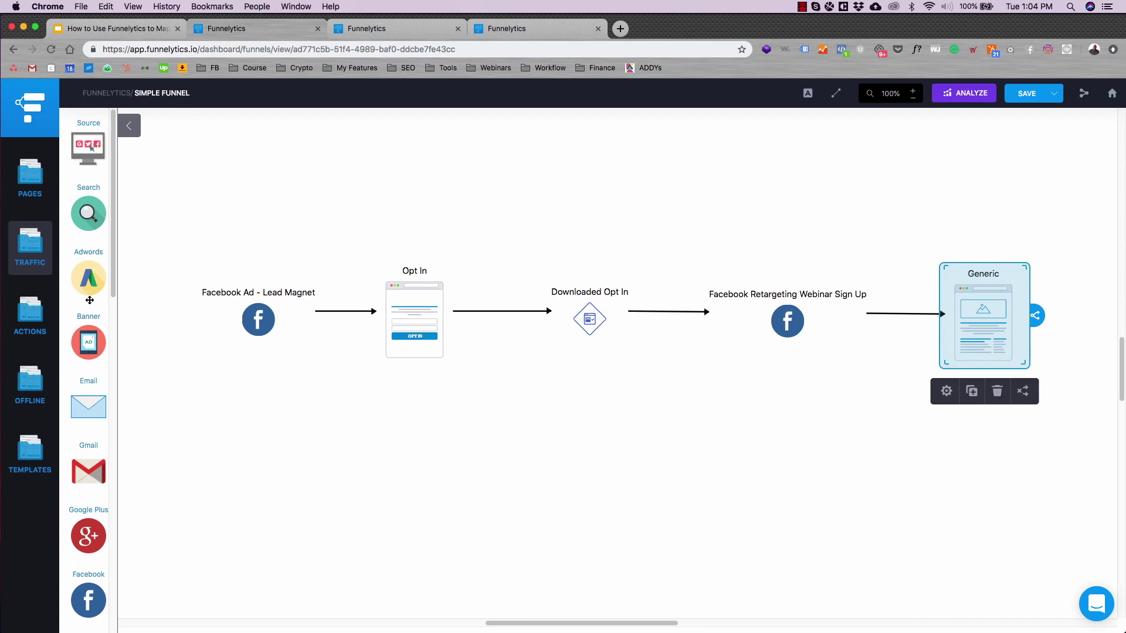
scroll(90, 268, down, 5)
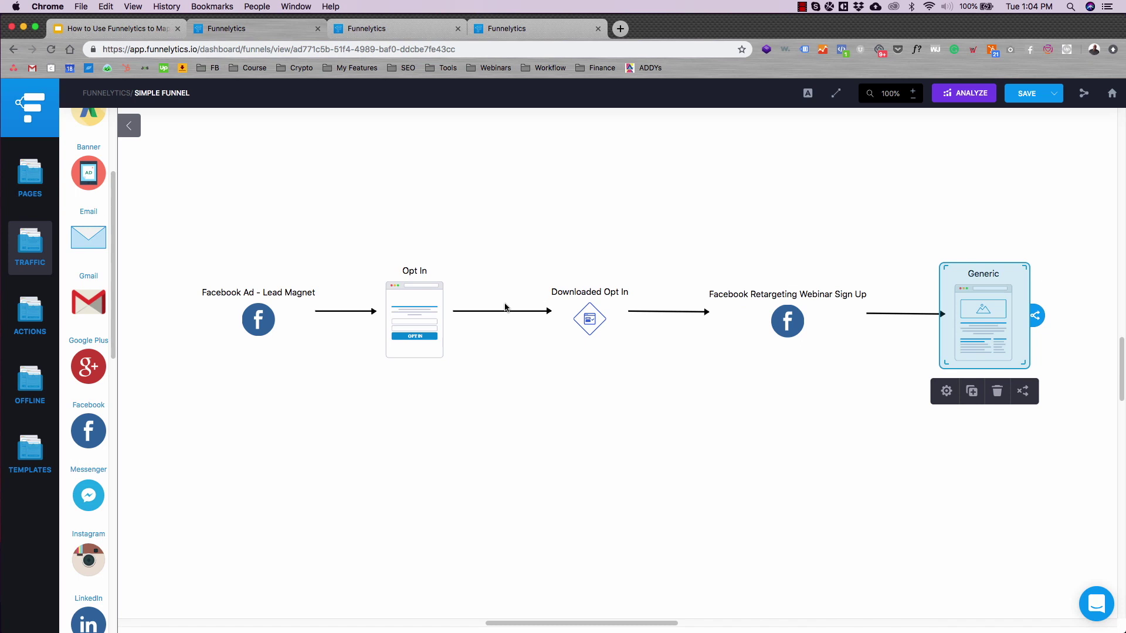
click(157, 33)
scroll(73, 565, down, 2)
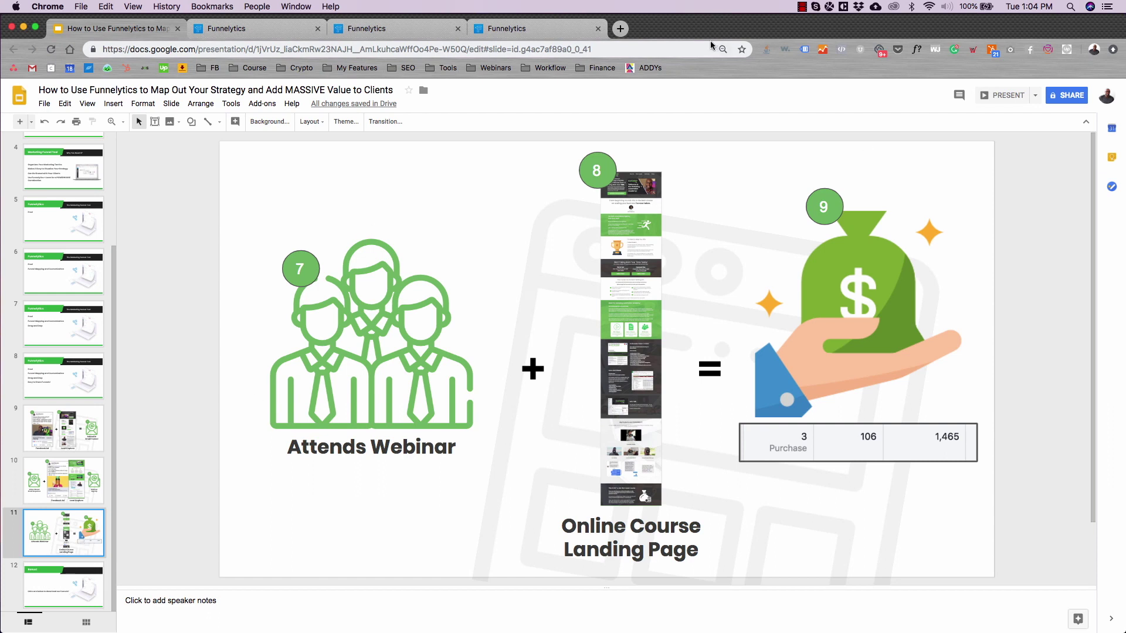
Step: Search Google for "use loom" in a new browser tab and look through Loom's use cases page
click(620, 28)
text(use loom)
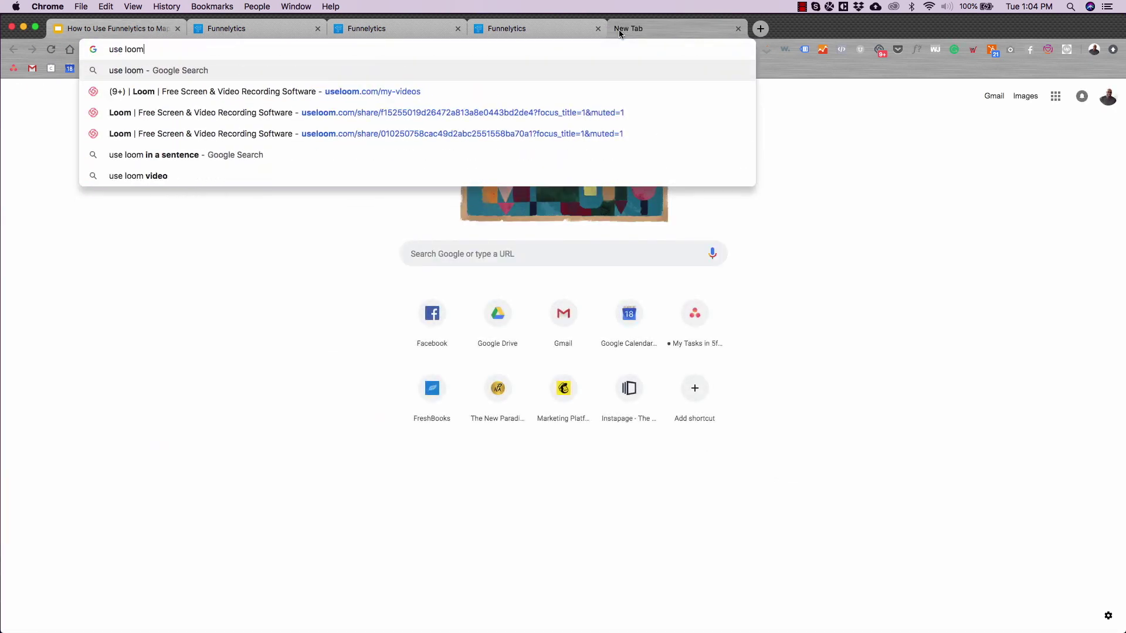
key(Return)
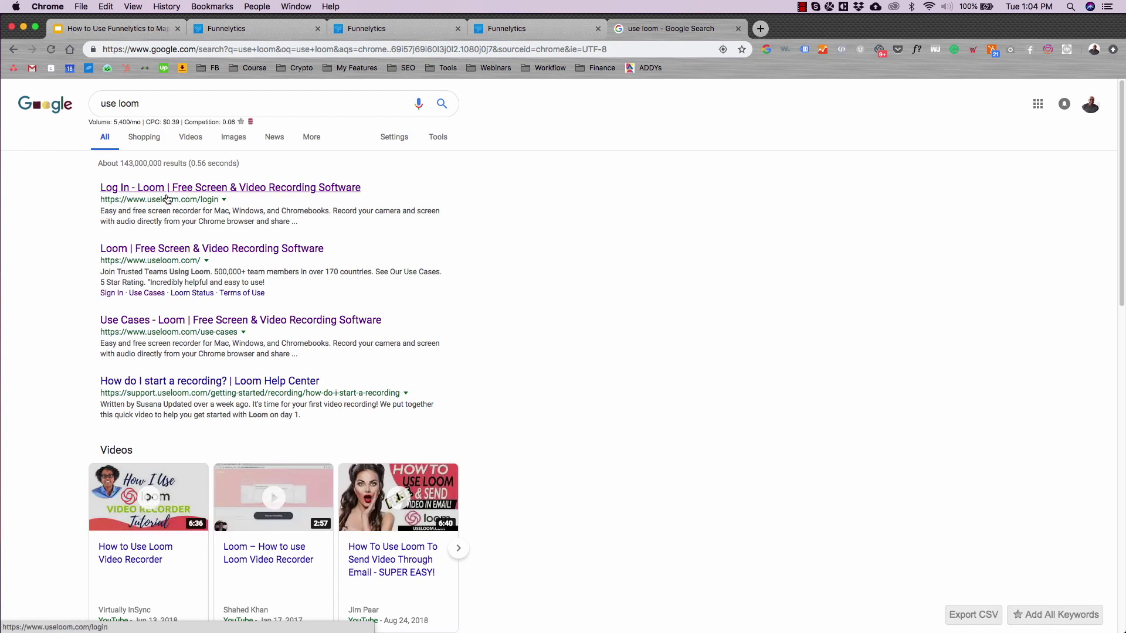
click(227, 320)
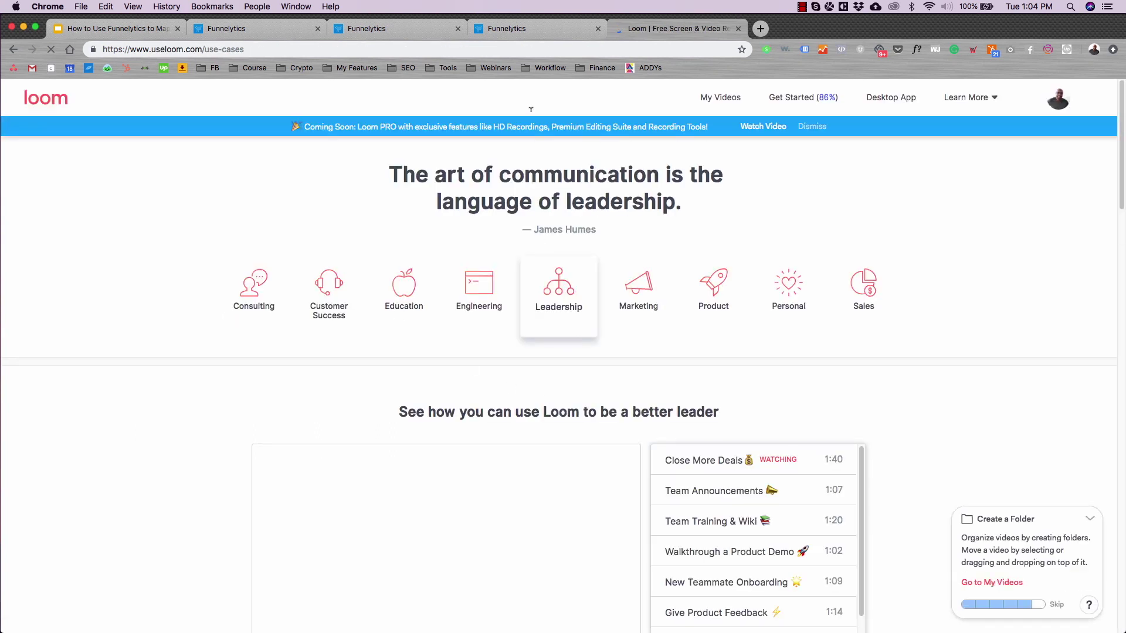
scroll(470, 314, down, 7)
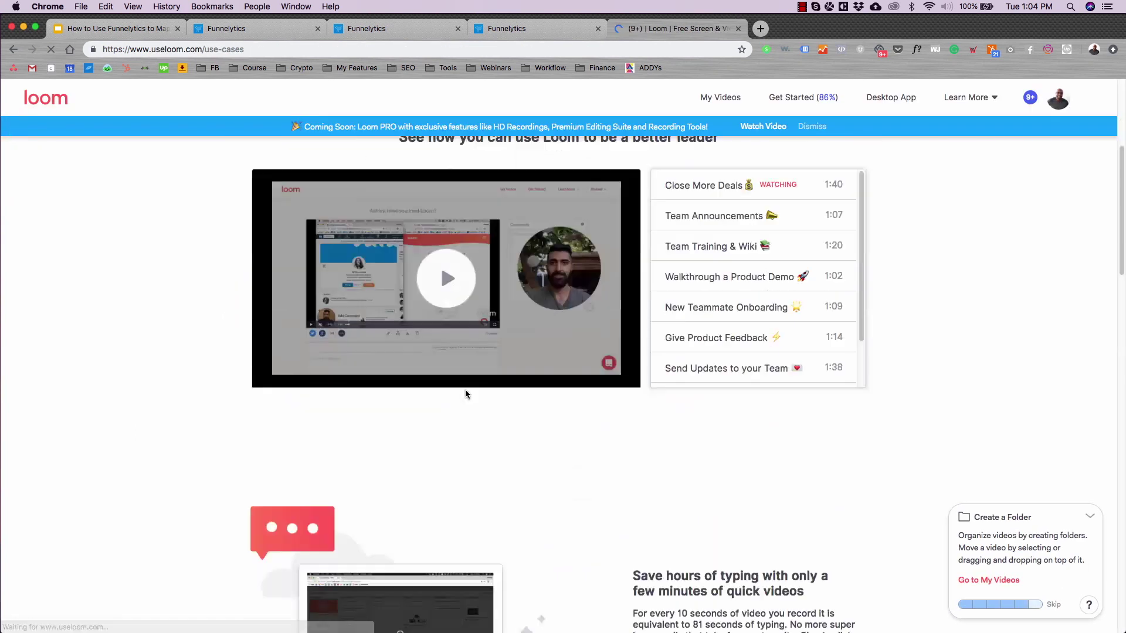
scroll(649, 476, down, 5)
scroll(653, 420, up, 12)
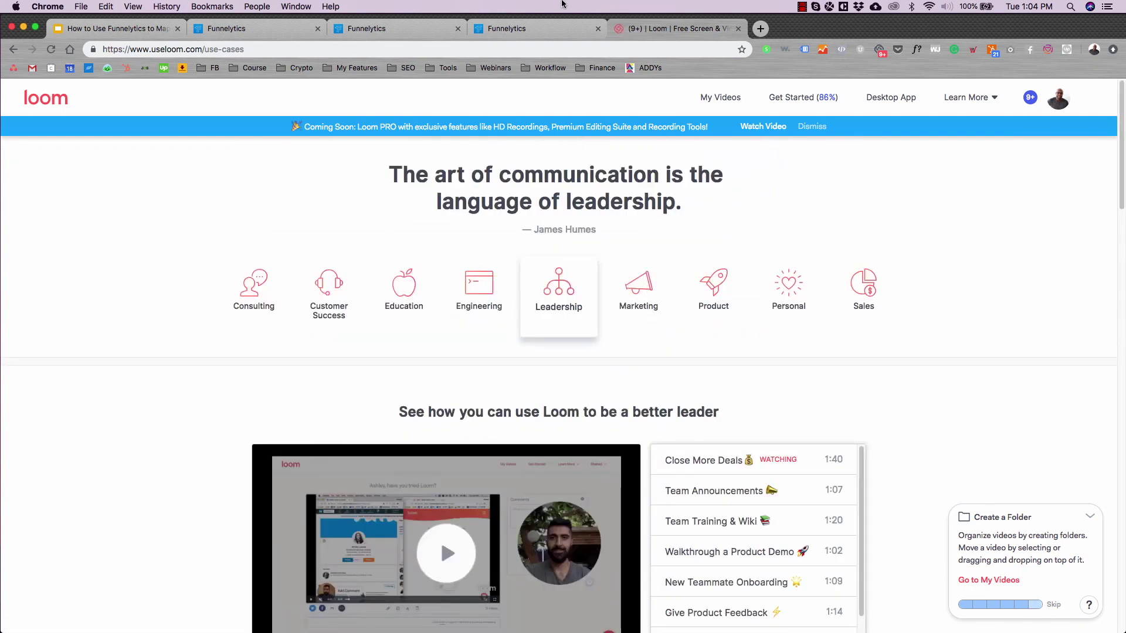
Step: Switch to the Lead Magnet Funnel in Funnelytics and view Loom's screen recording options over it, without starting a recording
click(525, 32)
click(364, 28)
click(264, 31)
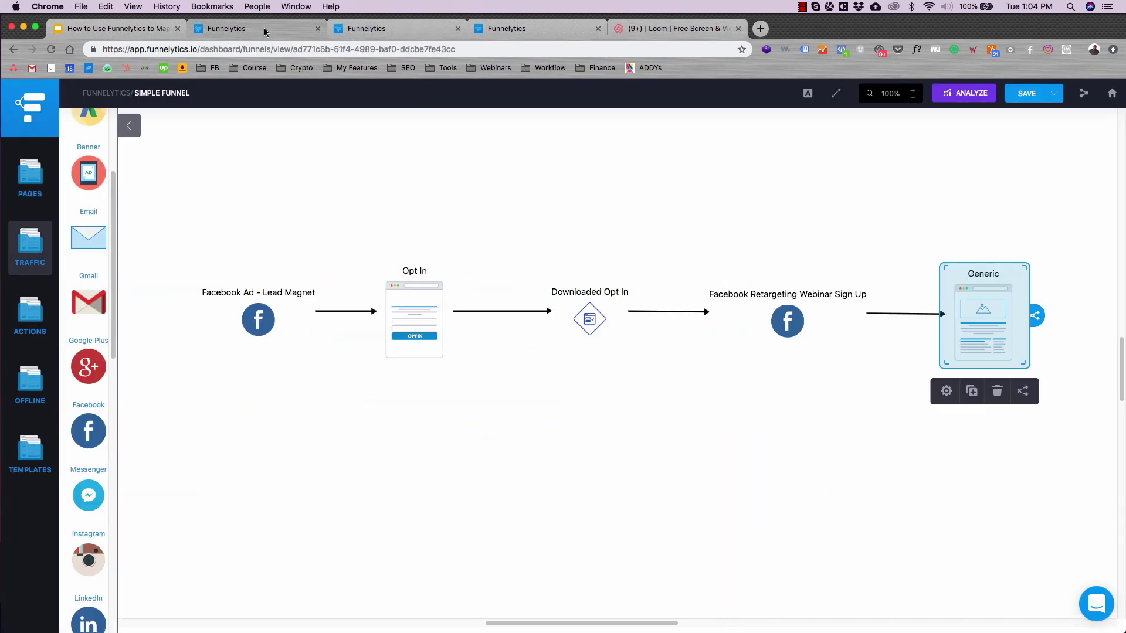
click(416, 31)
click(880, 52)
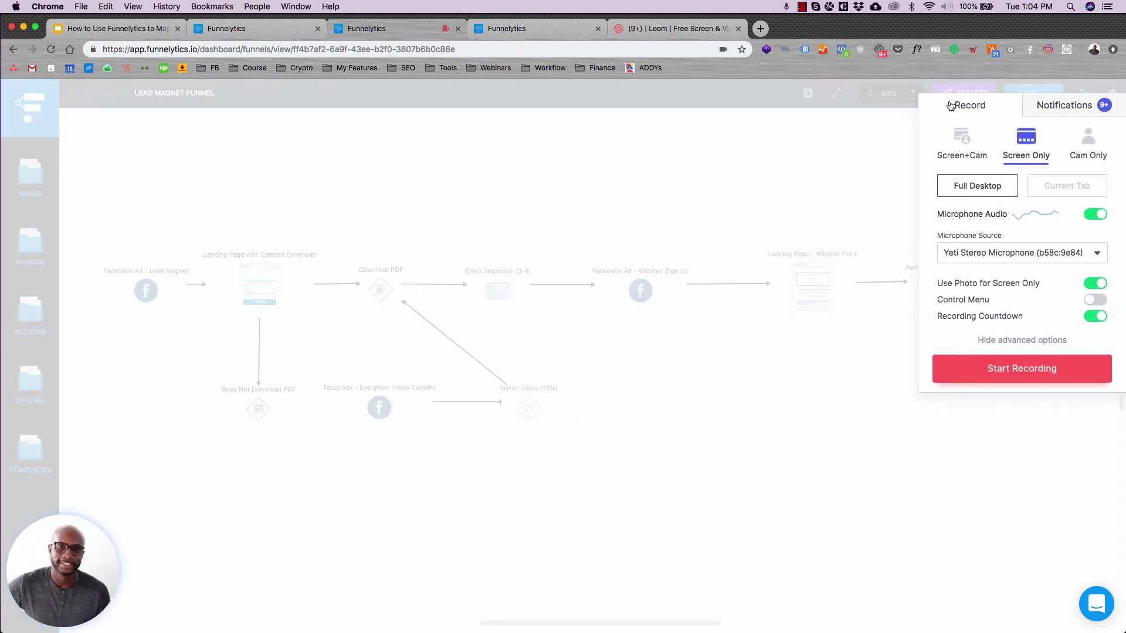
click(859, 125)
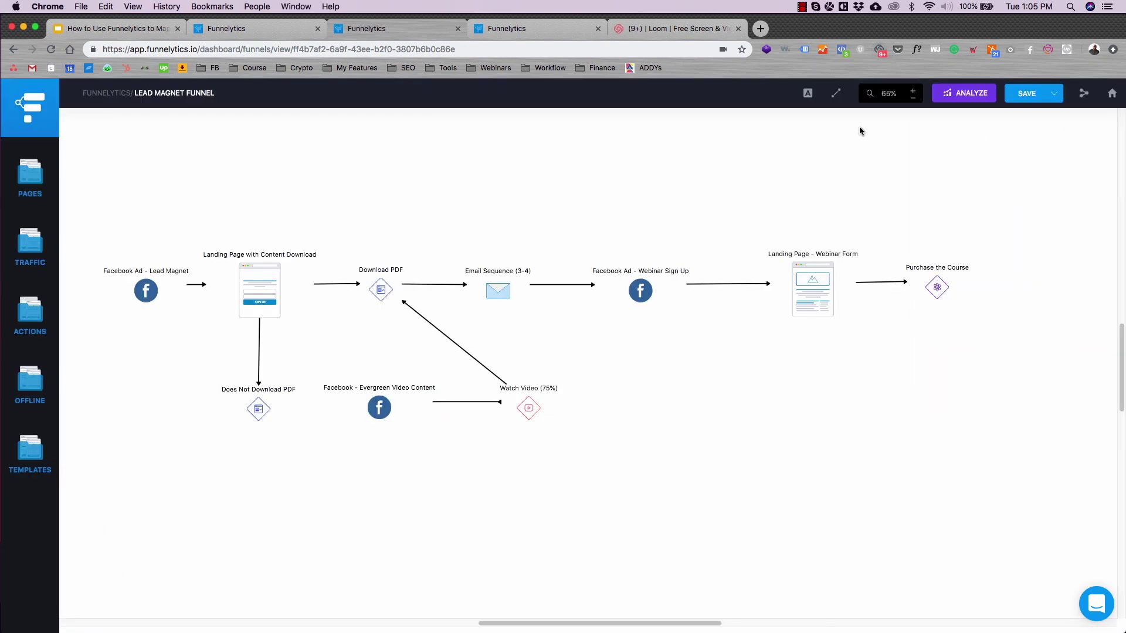